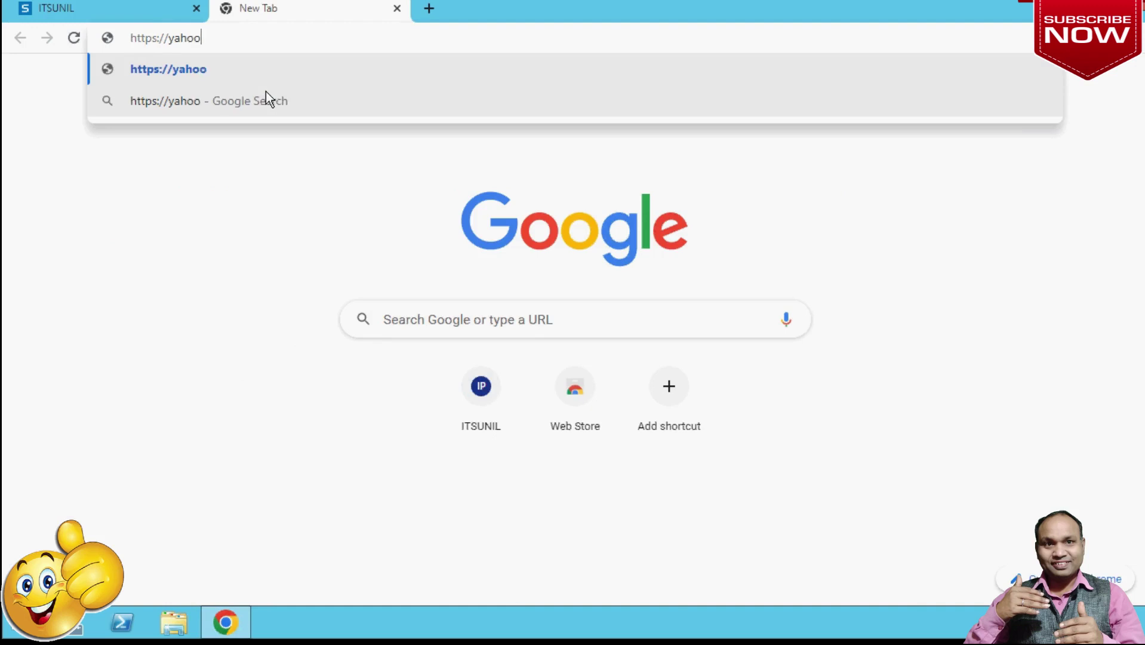
Load yahoo.com and gmail.com, confirm both fail with DNS errors, and return to the firewall console.
key("Return")
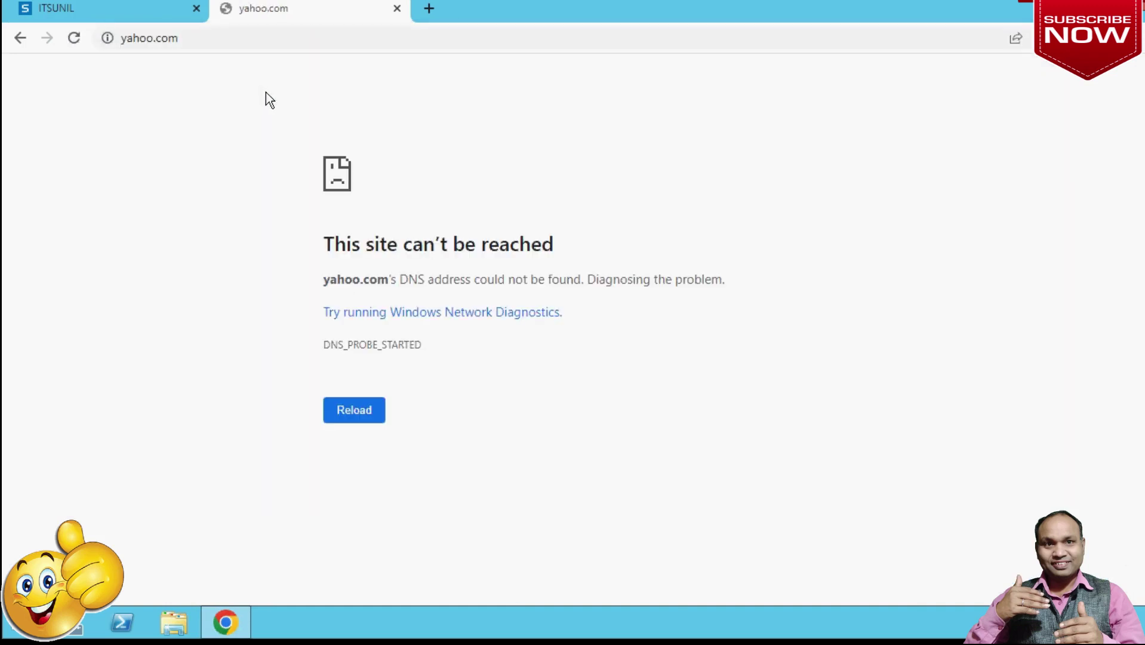
left_click(265, 38)
type("g")
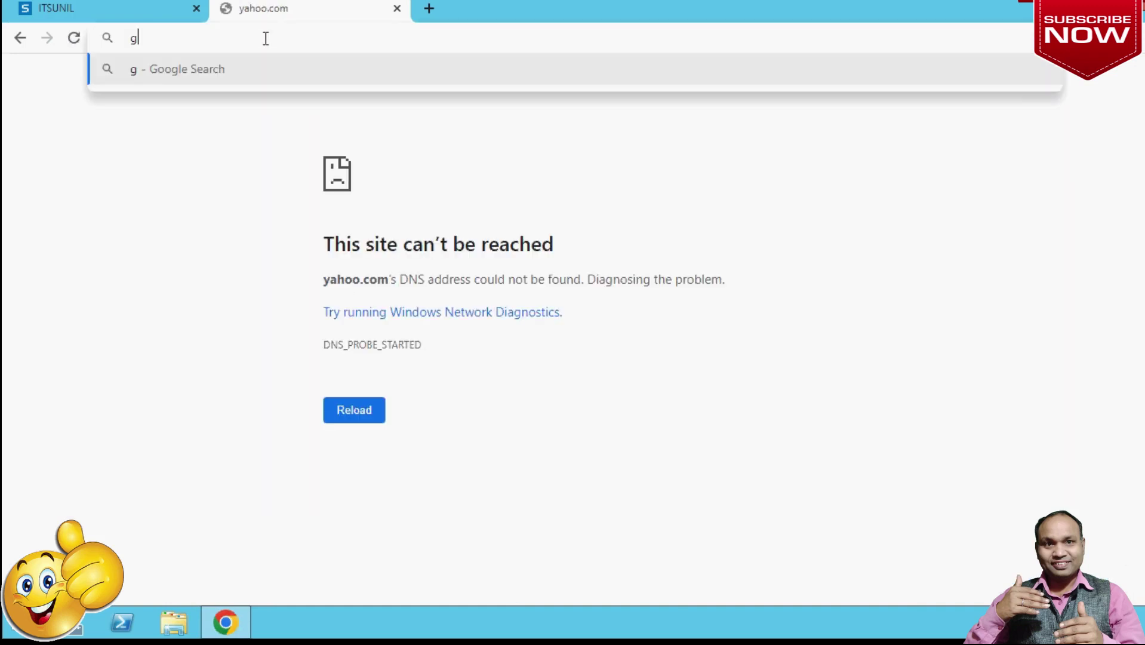
type("mail.com")
key("Return")
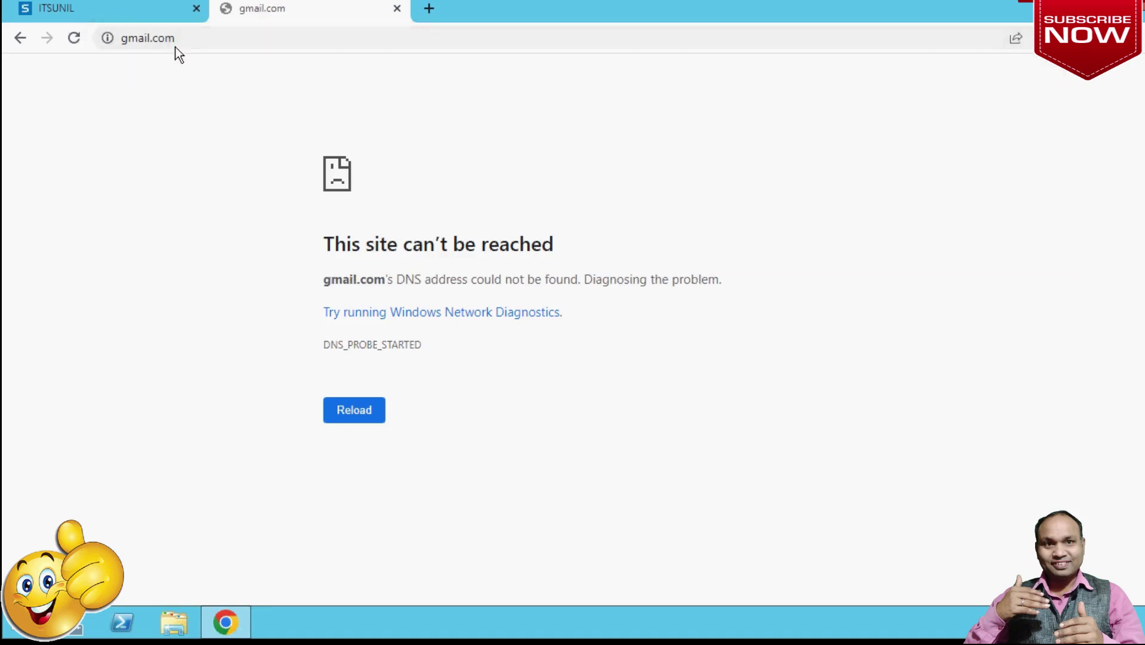
left_click(141, 12)
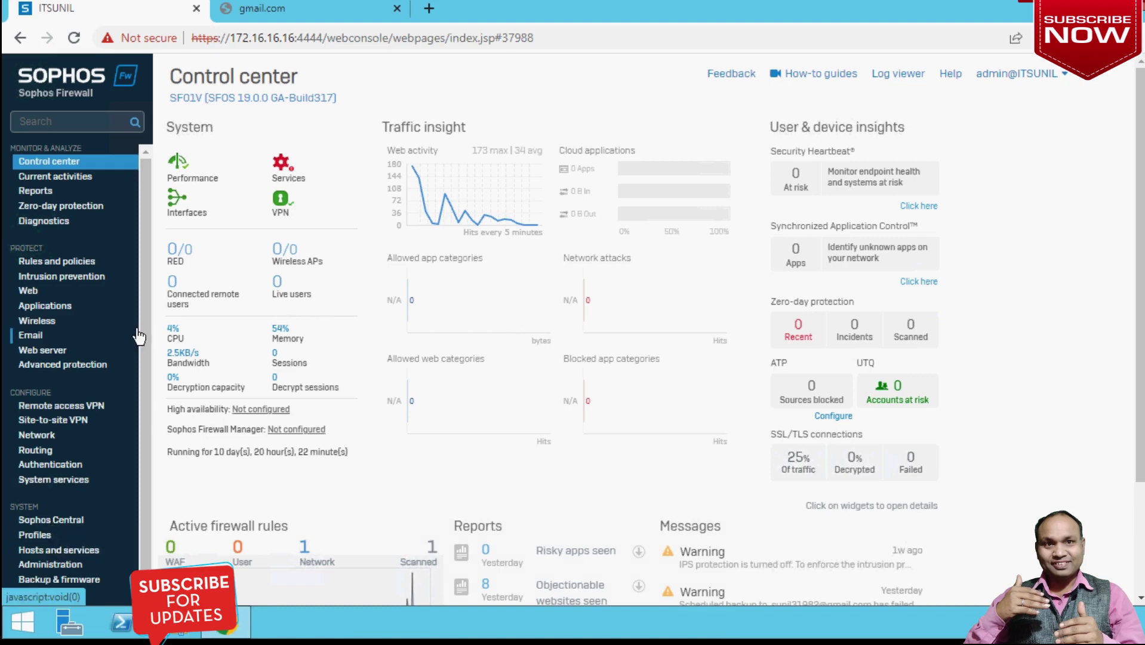
Go to Authentication > Users and start a new user with Add.
scroll(103, 406, "down", 1)
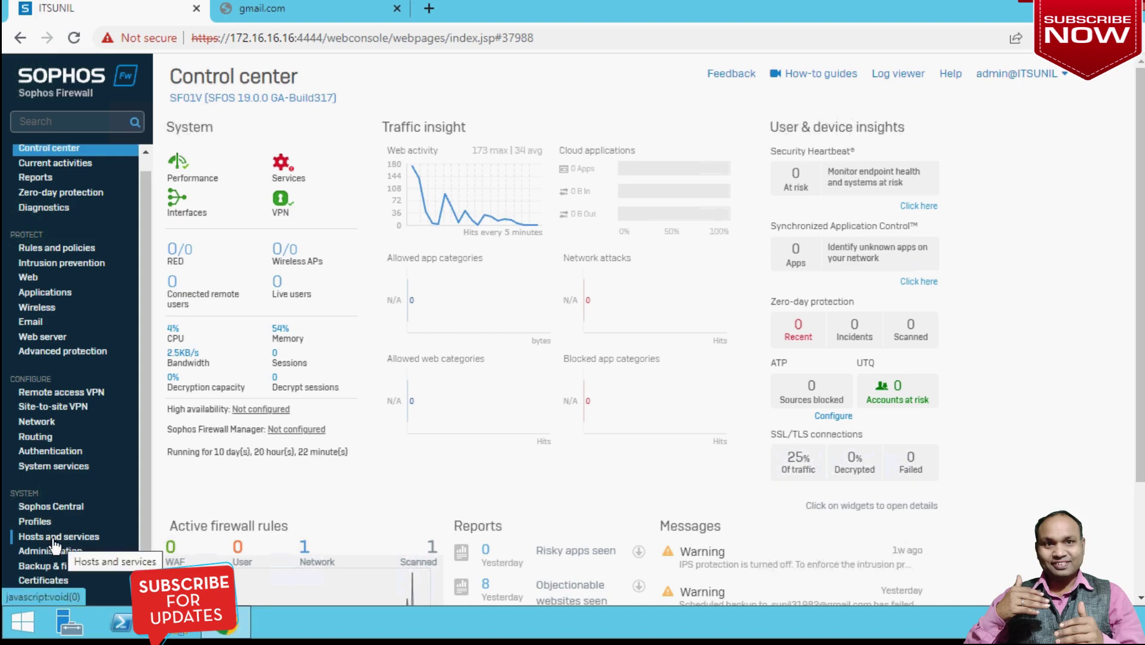
left_click(51, 457)
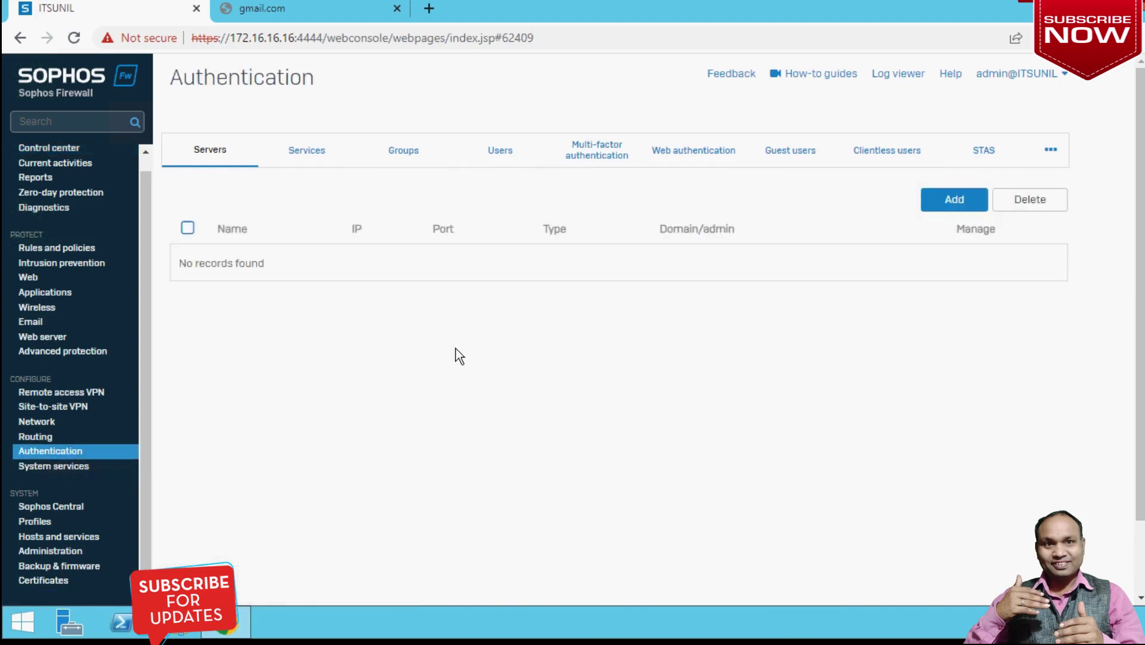
left_click(501, 154)
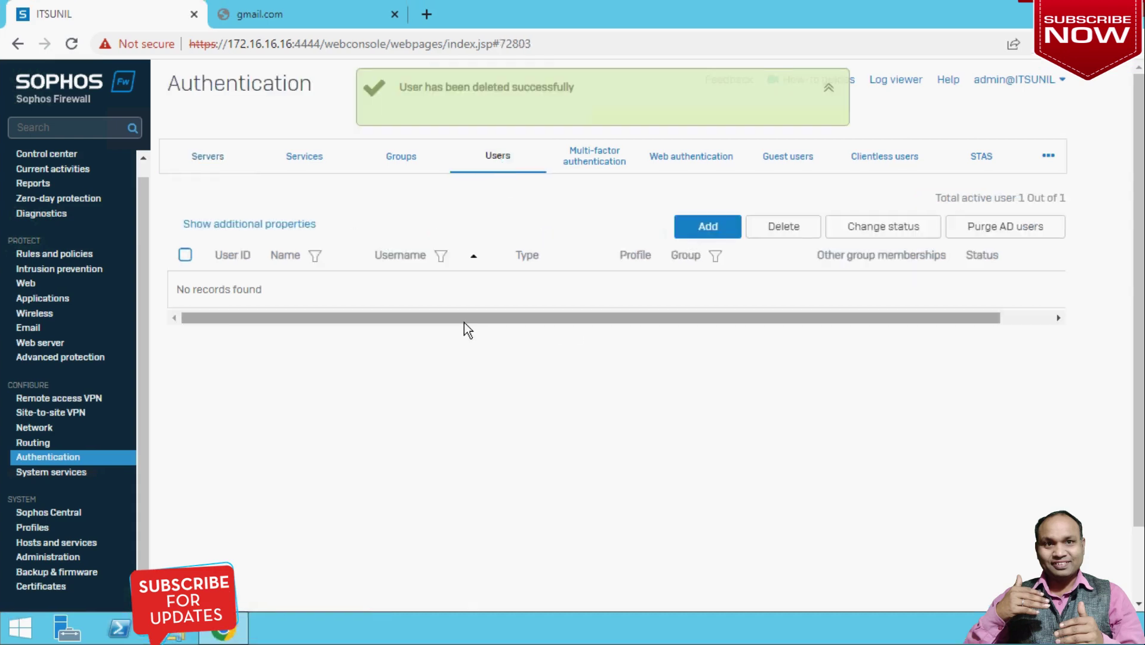
left_click(704, 230)
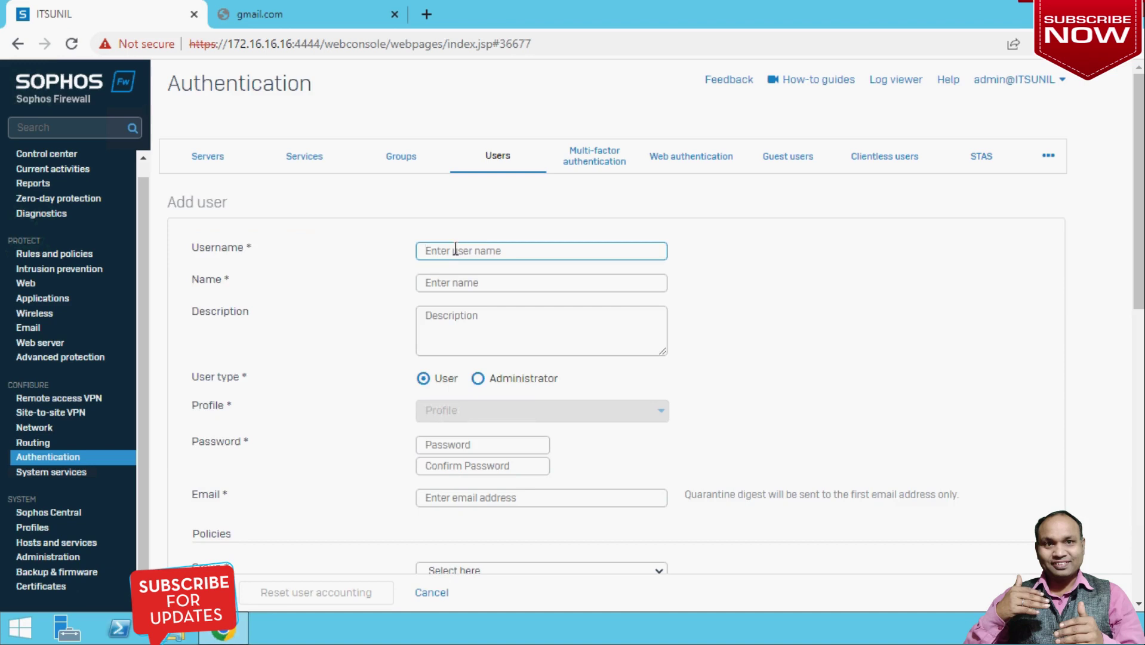
Enter the user's username and full name, with description 'Allow Full Internet Access'.
type("Sahil")
left_click(469, 284)
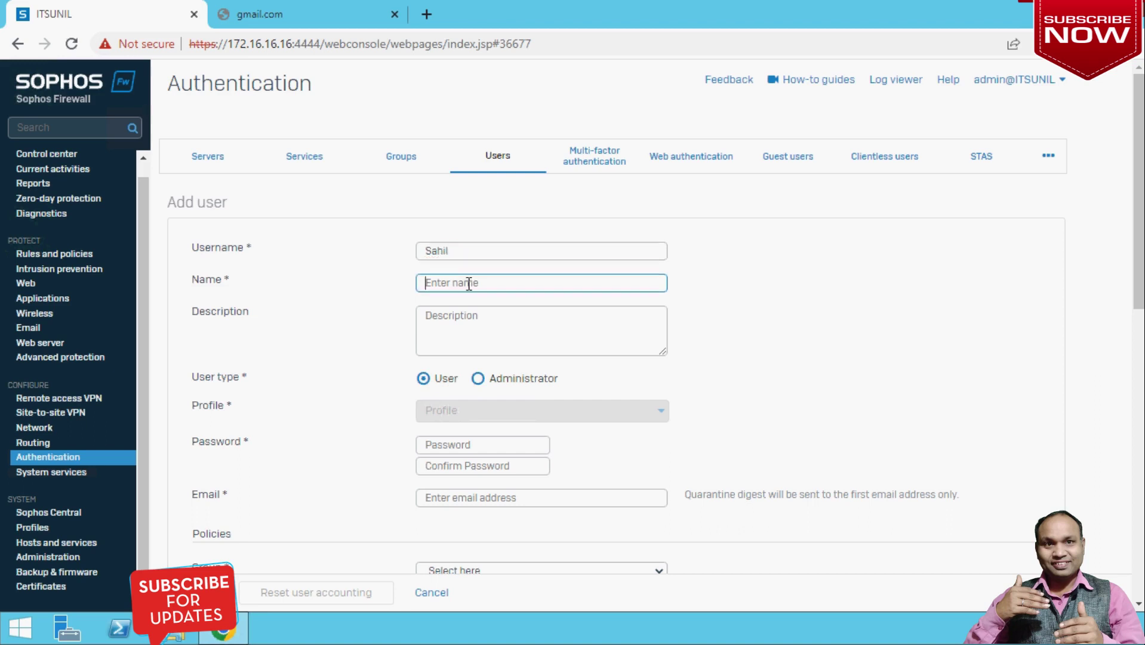
left_click(473, 321)
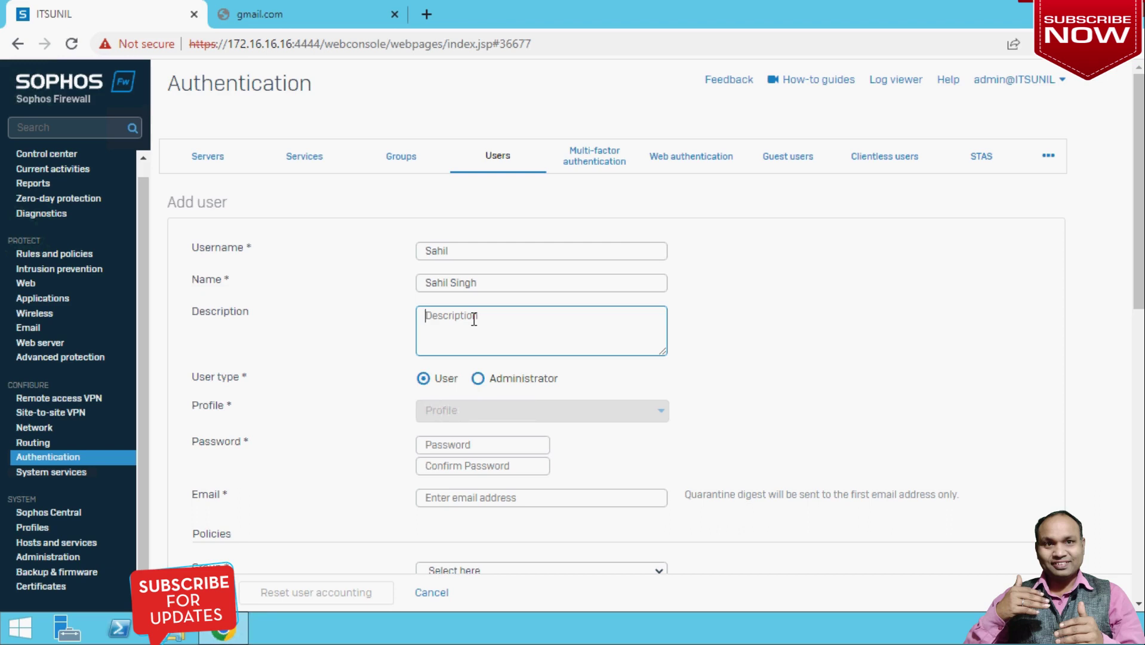
type("Full Internet Access")
left_click(429, 316)
type("Allow")
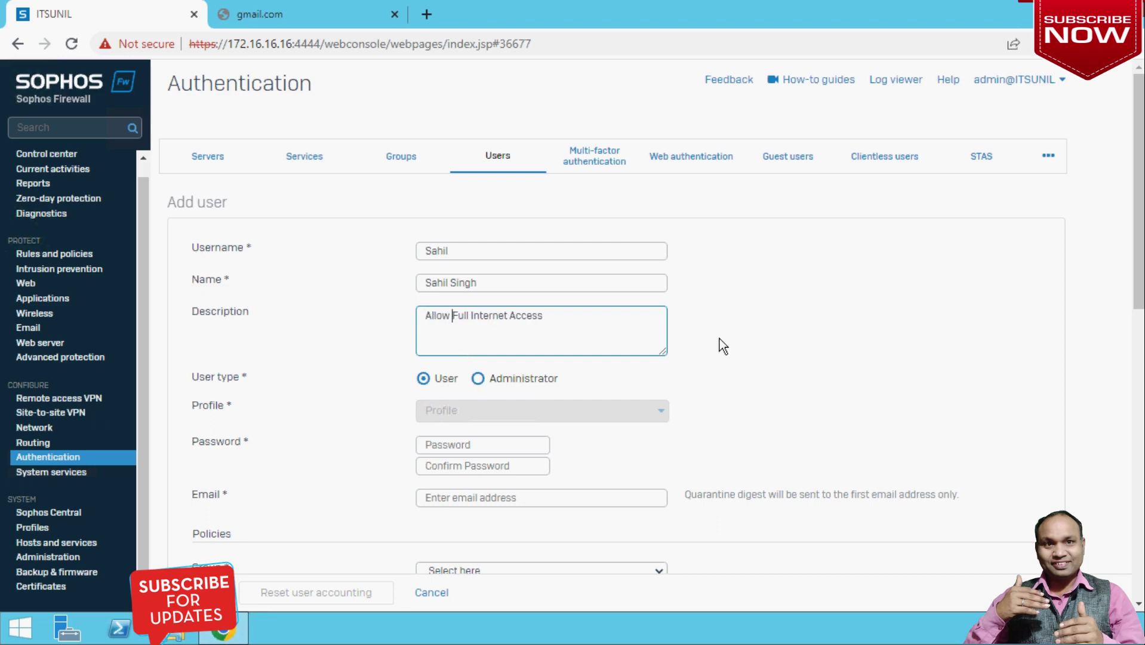
Enter the user's password, its confirmation, and the user's e-mail address.
scroll(720, 338, "down", 1)
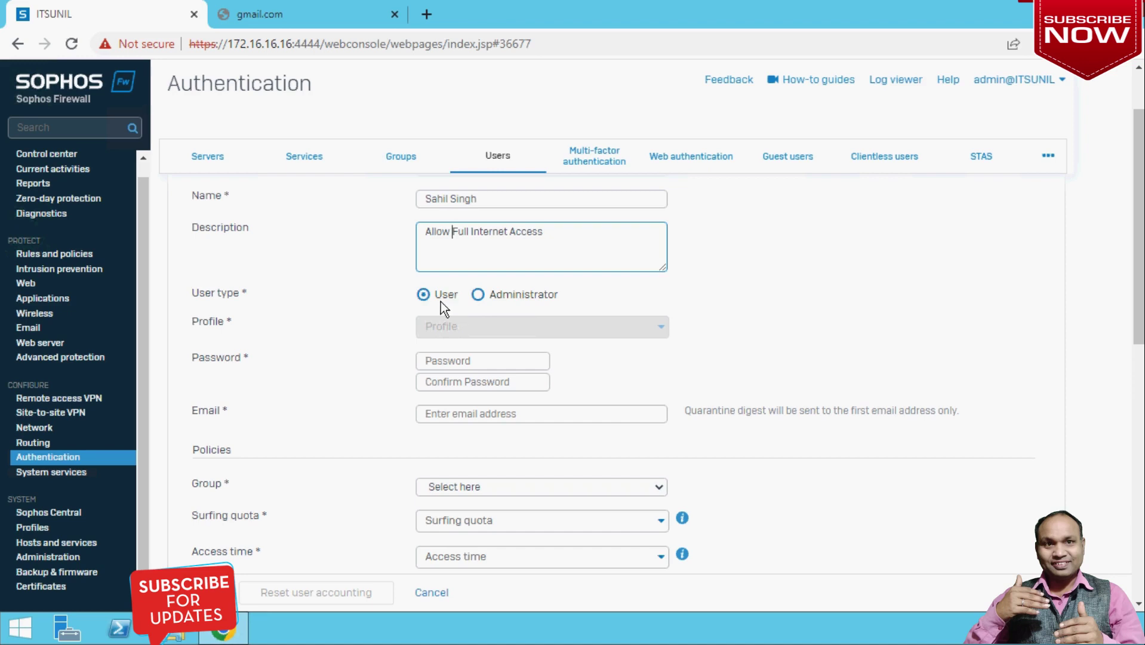
left_click(486, 361)
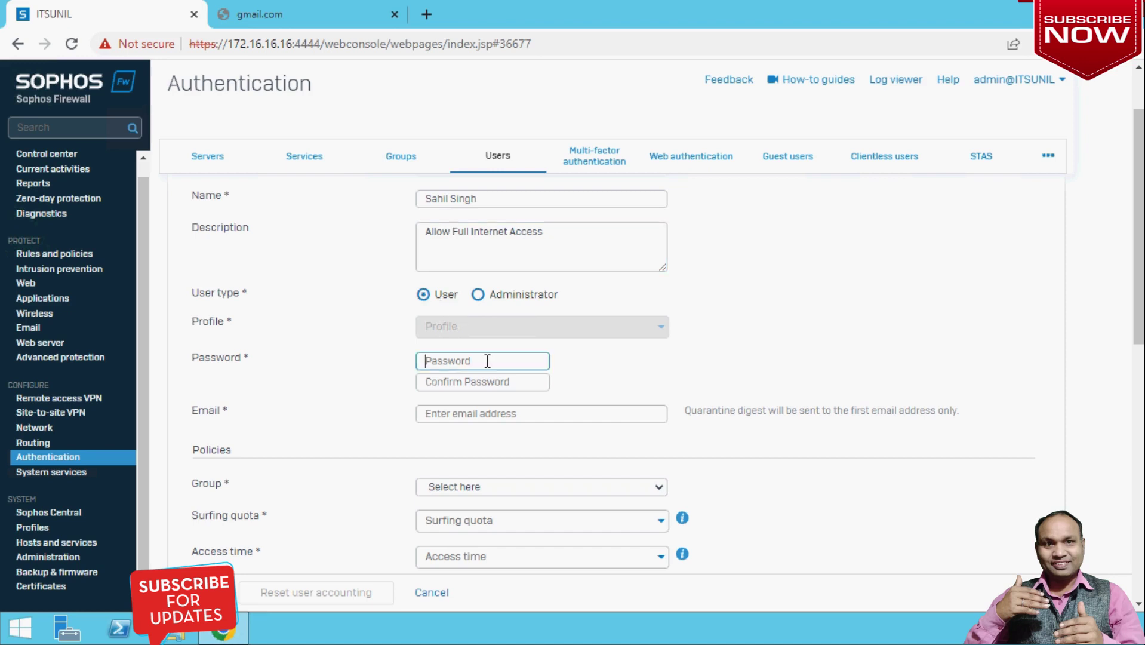
type("************")
left_click(515, 381)
type("********")
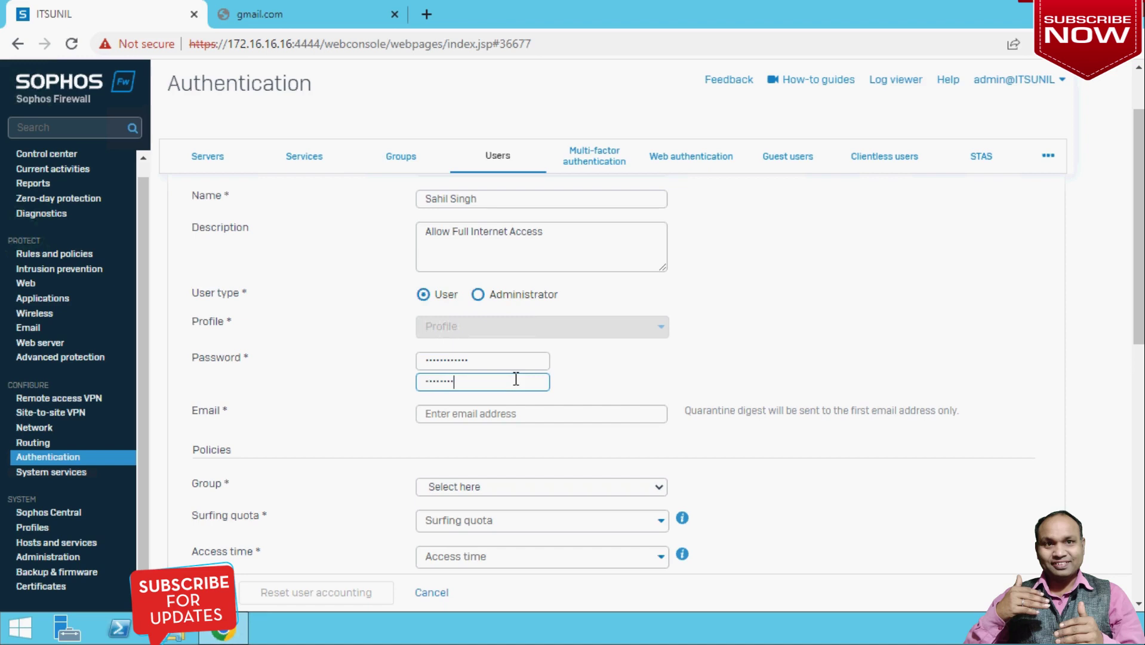
left_click(536, 410)
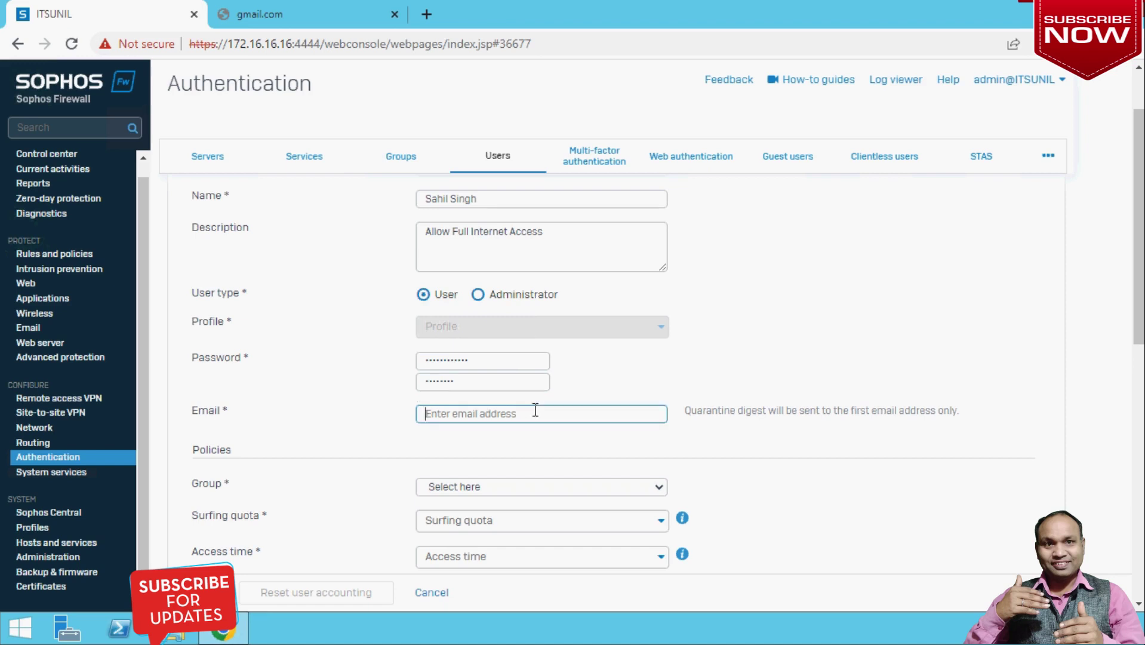
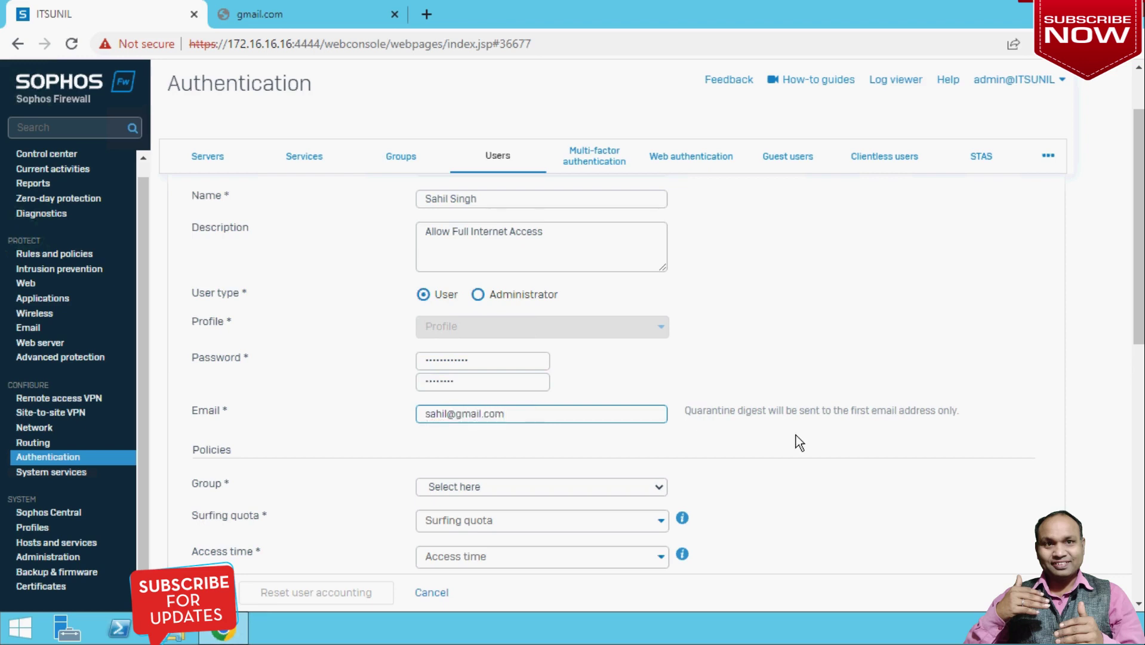
scroll(797, 435, "down", 1)
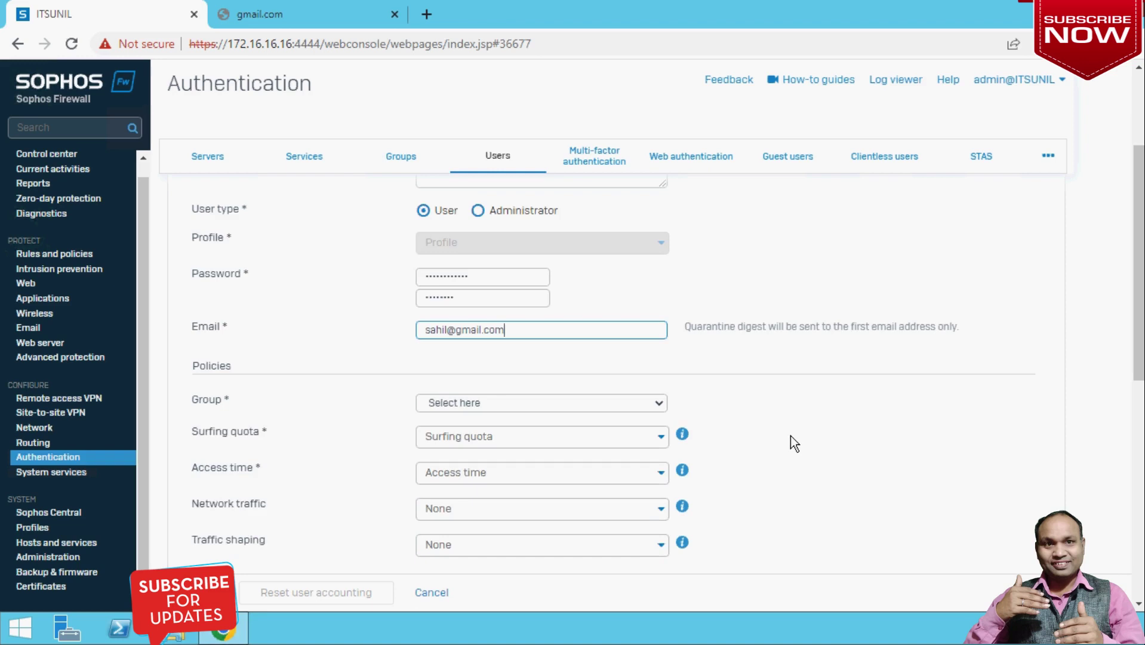
Assign Open Group, access time Allowed all the time, and None for network traffic and traffic shaping.
left_click(644, 412)
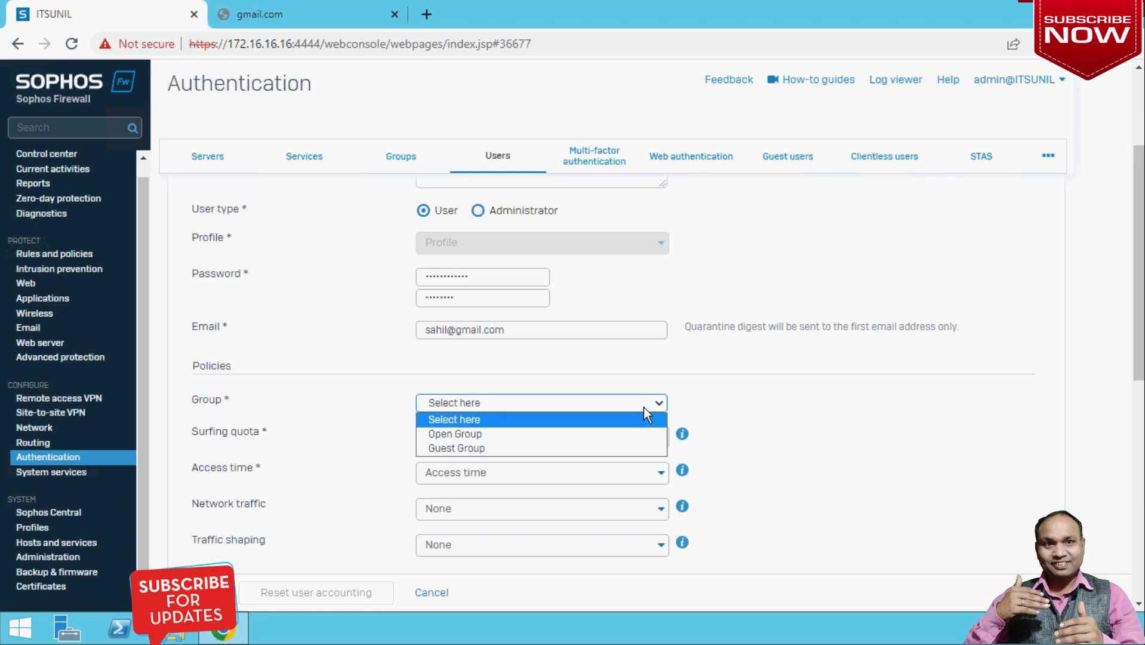
left_click(473, 434)
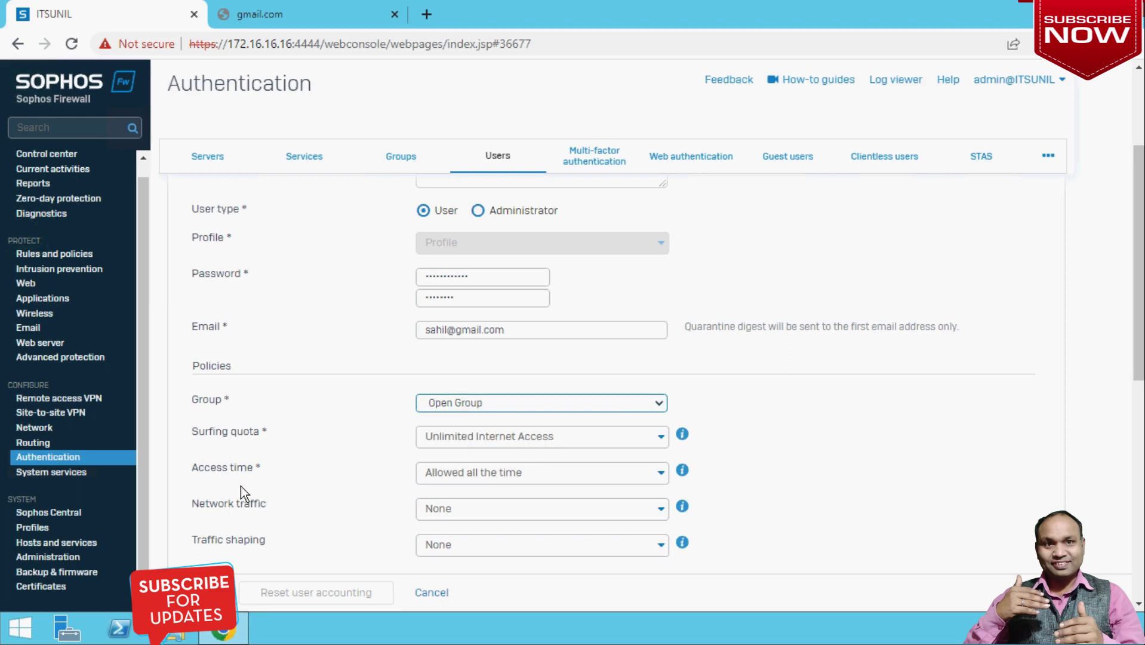
left_click(519, 481)
scroll(517, 484, "down", 1)
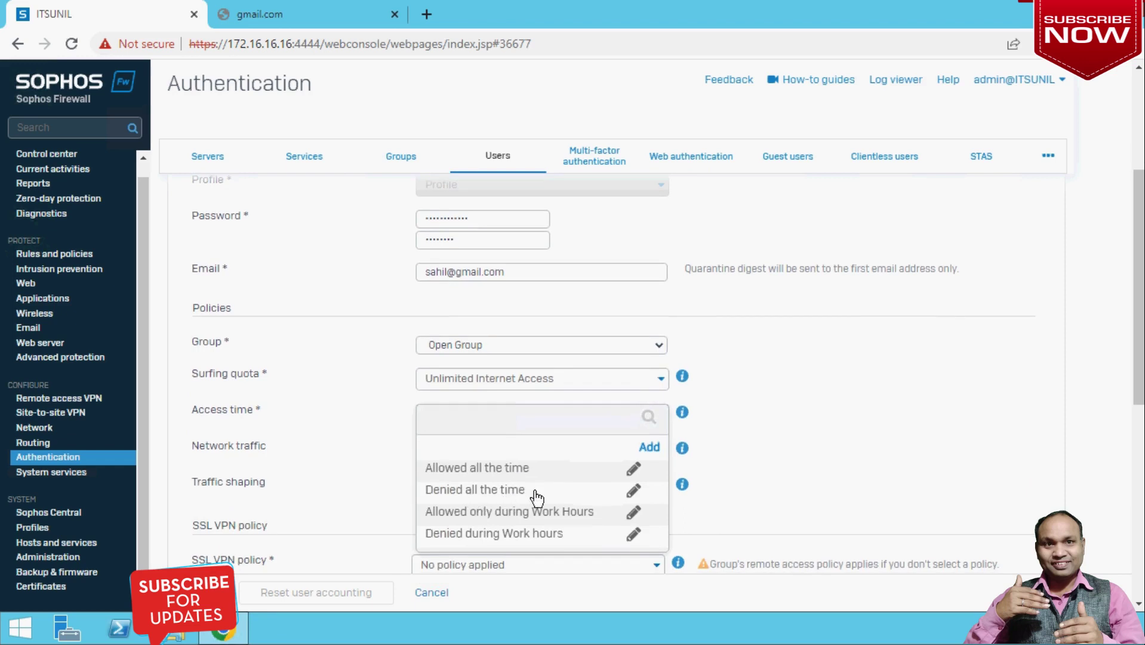
scroll(532, 513, "down", 1)
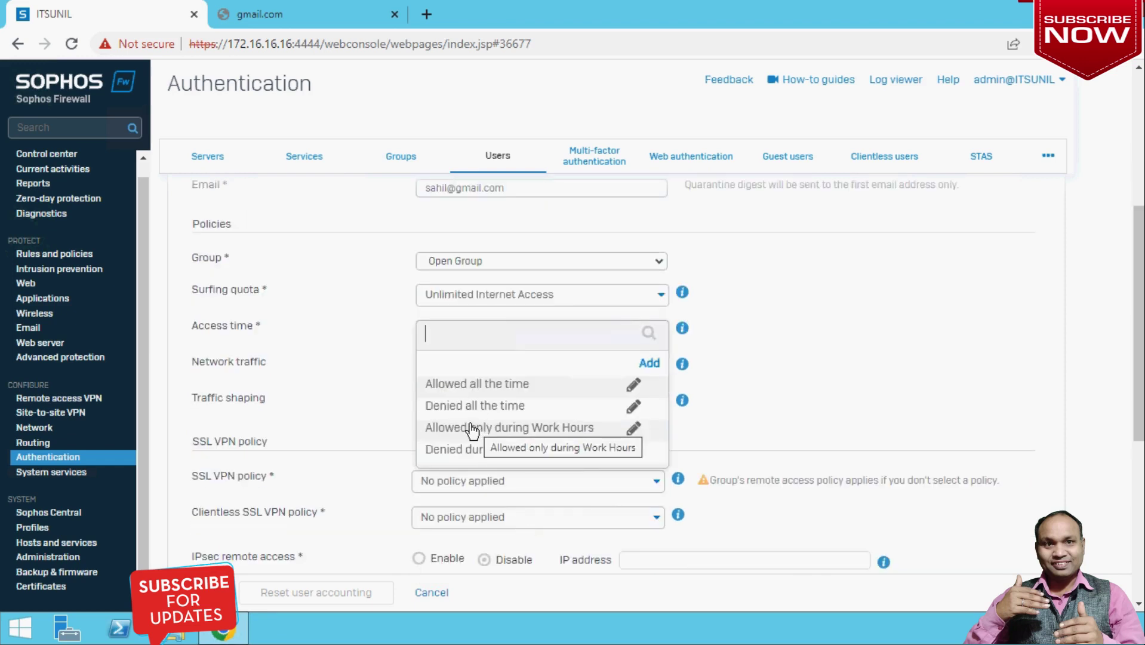
left_click(495, 385)
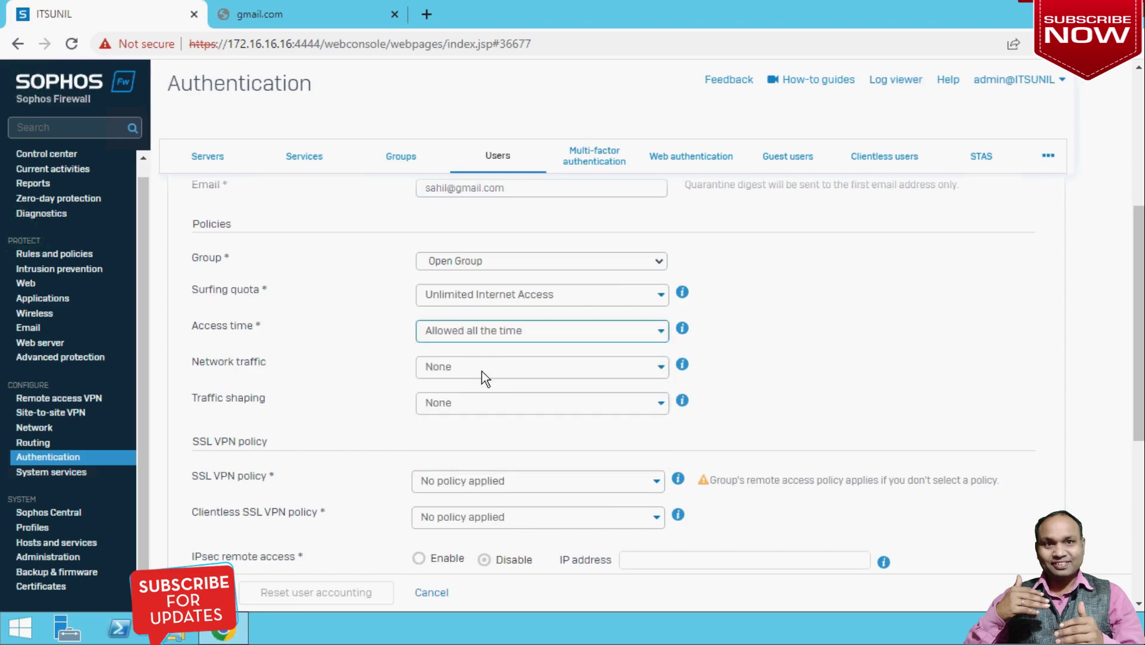
left_click(499, 367)
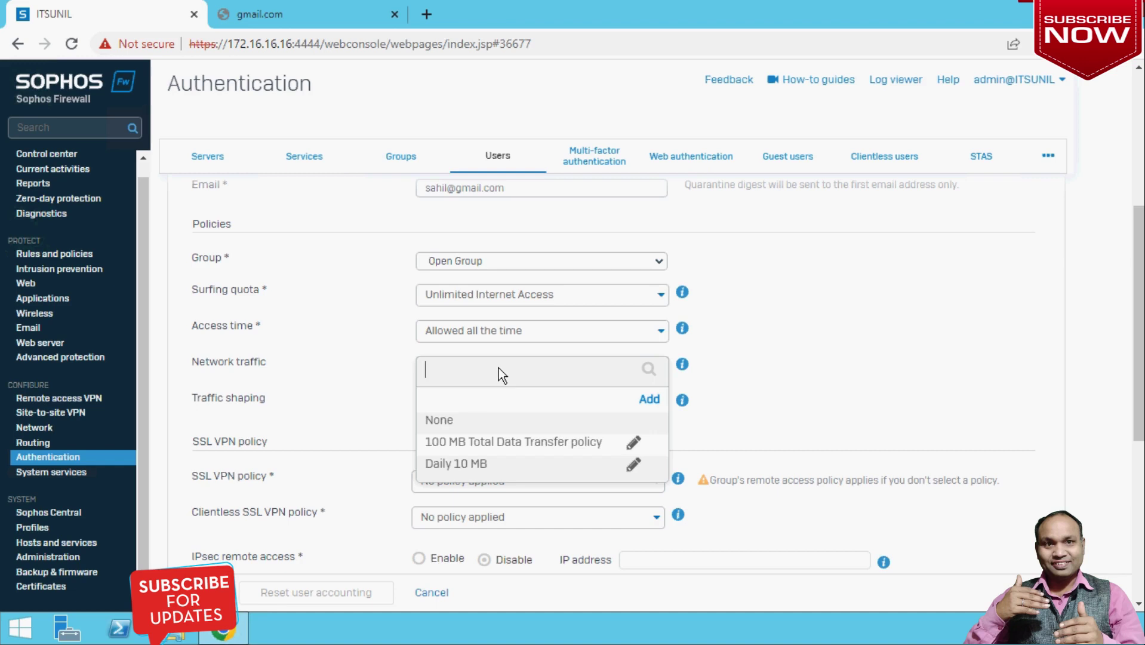
left_click(448, 424)
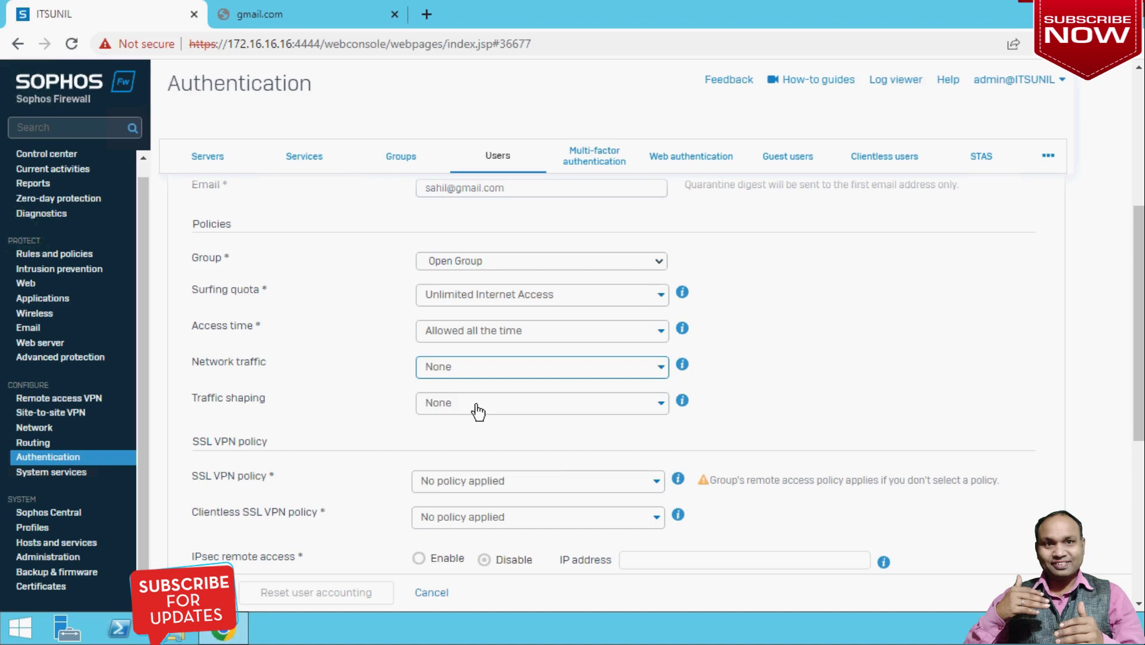
left_click(475, 409)
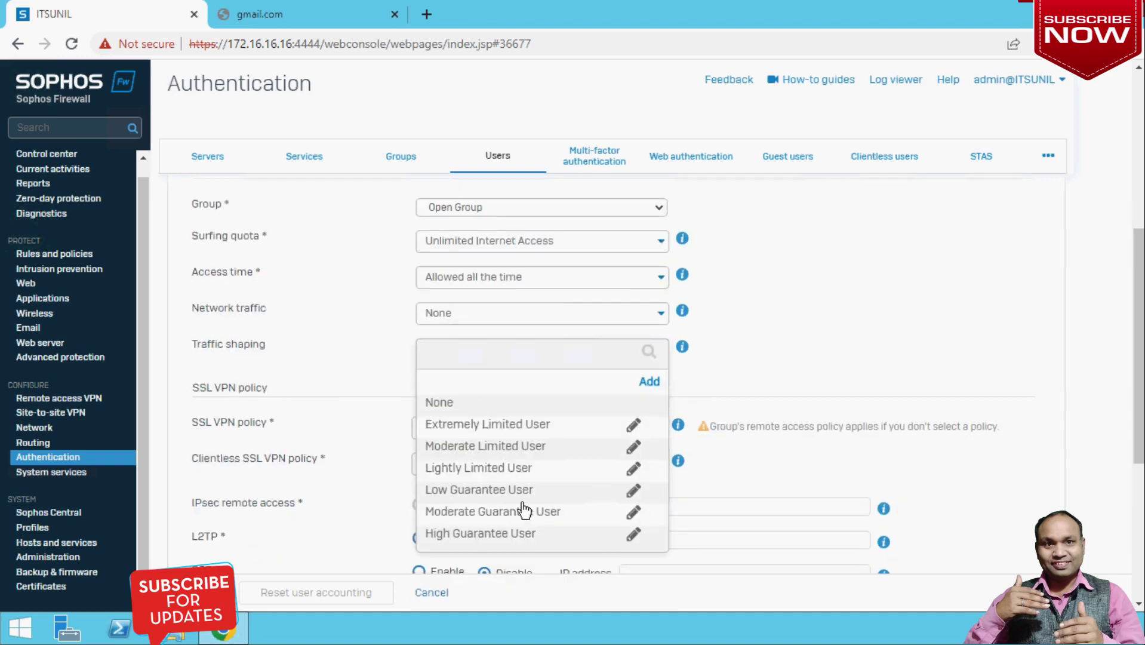
scroll(523, 509, "down", 1)
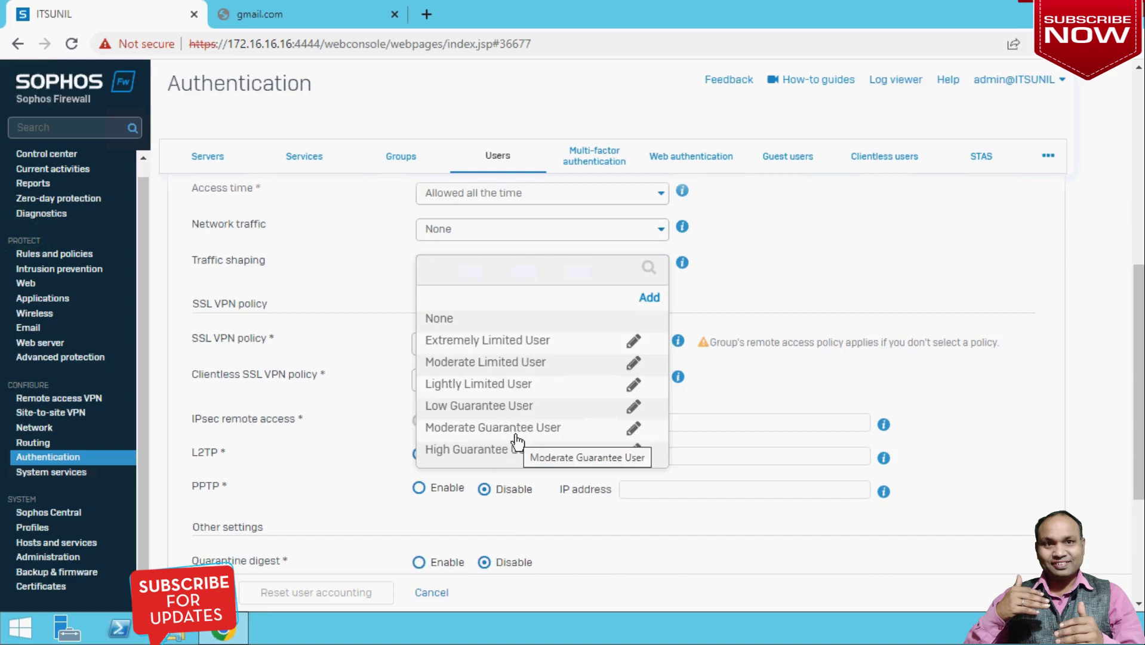
left_click(460, 318)
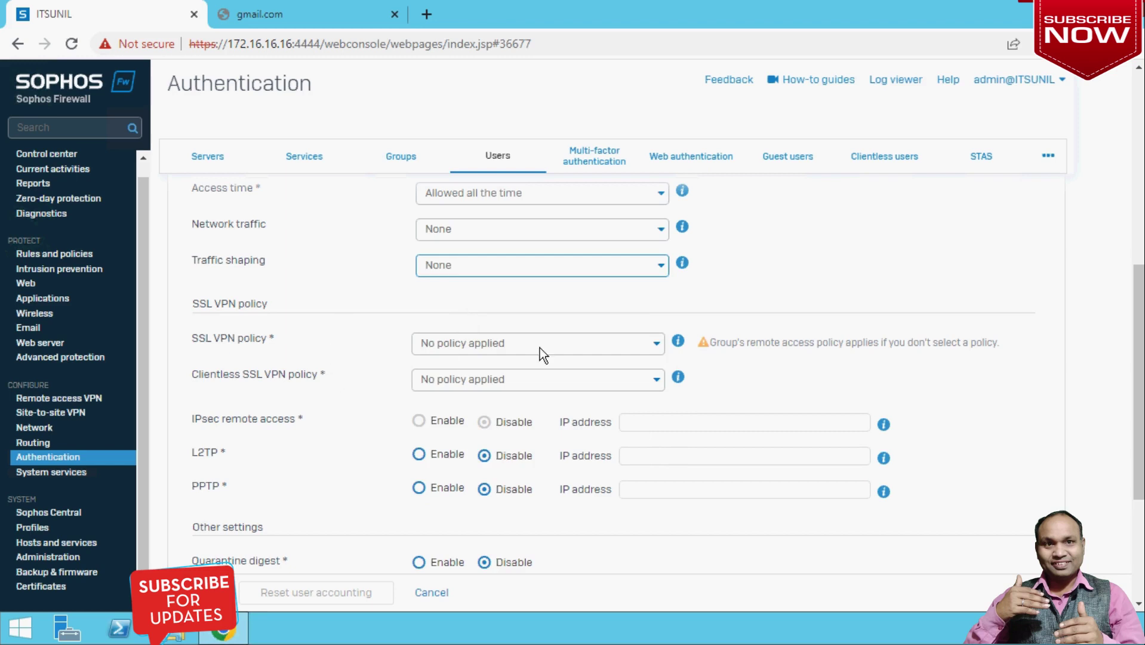
left_click(561, 345)
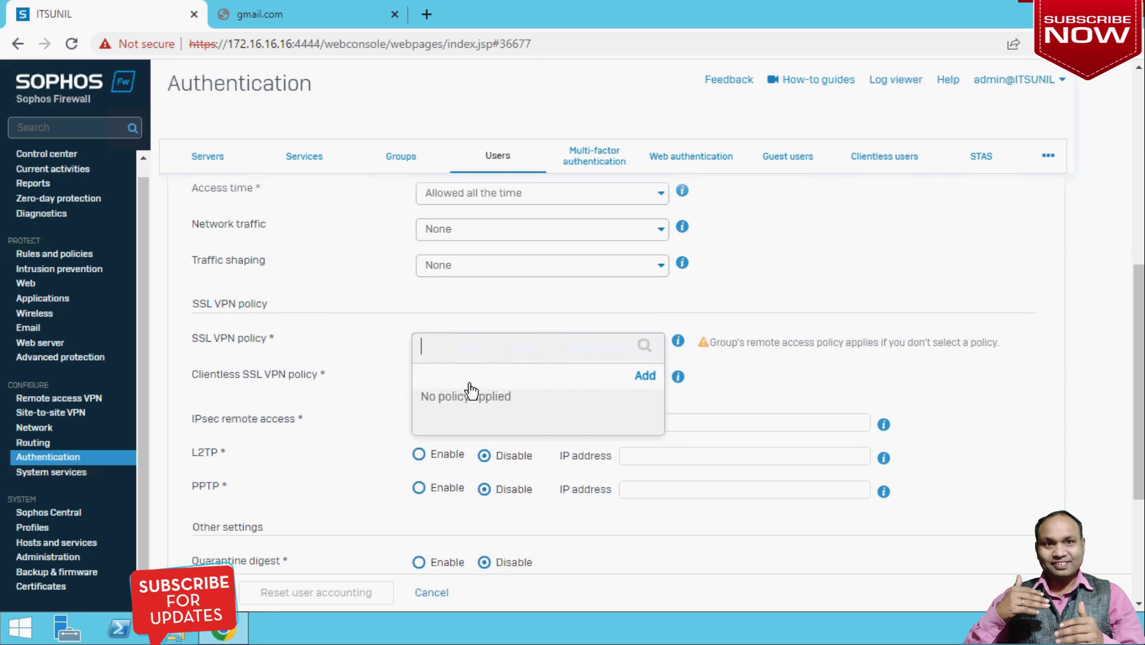
left_click(367, 361)
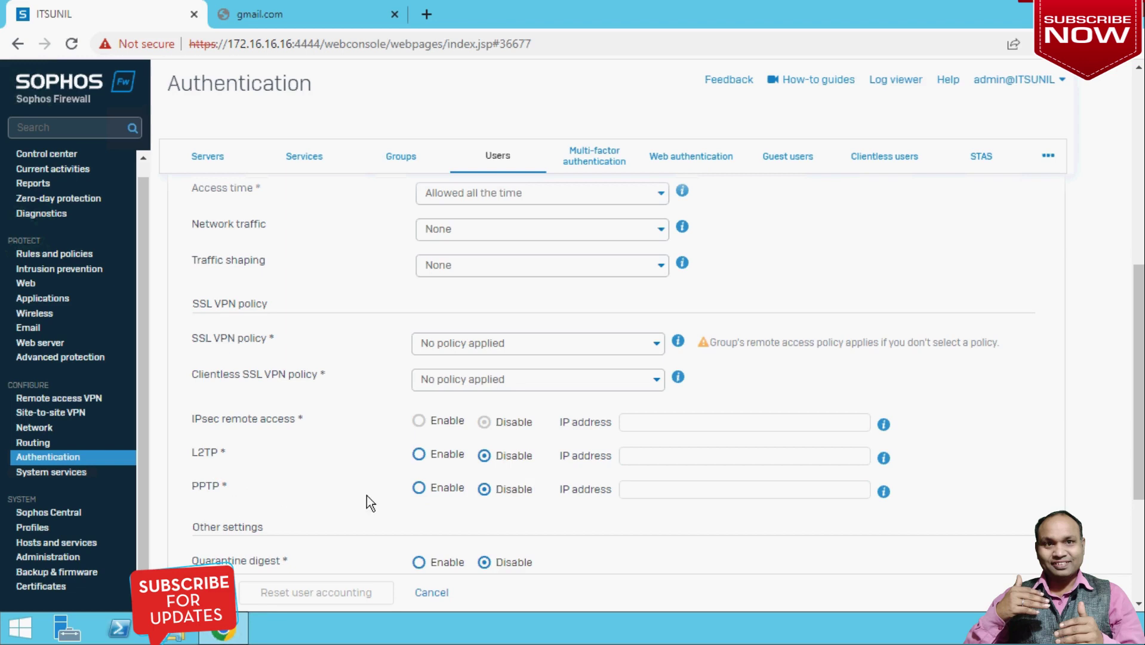
scroll(367, 495, "down", 1)
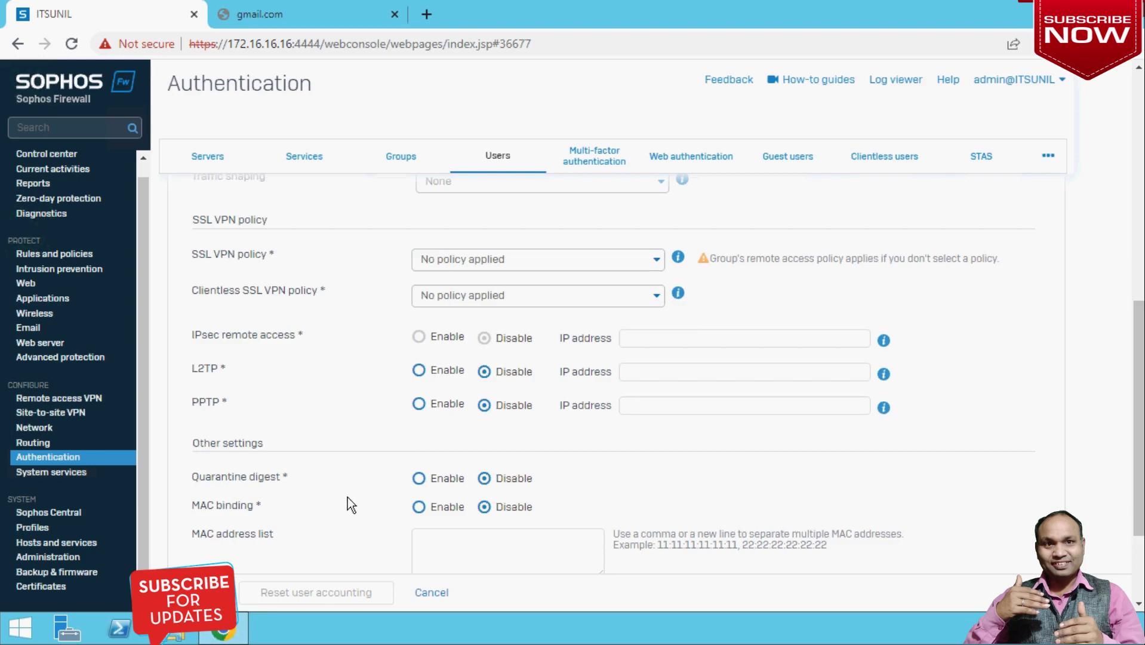
scroll(350, 505, "down", 1)
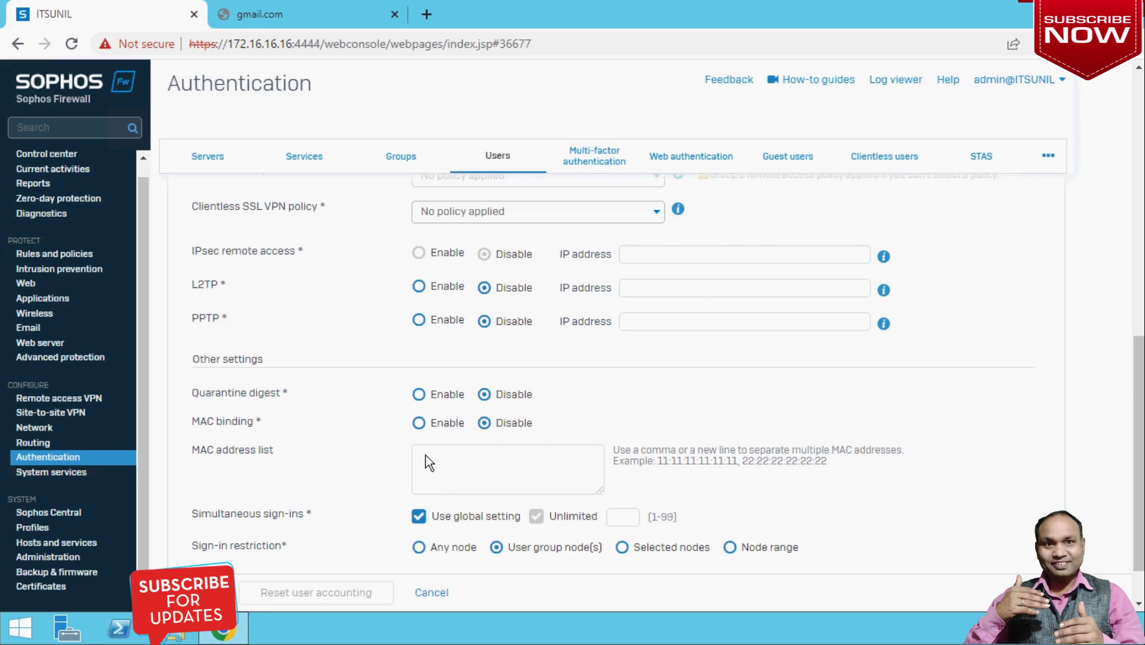
left_click(420, 424)
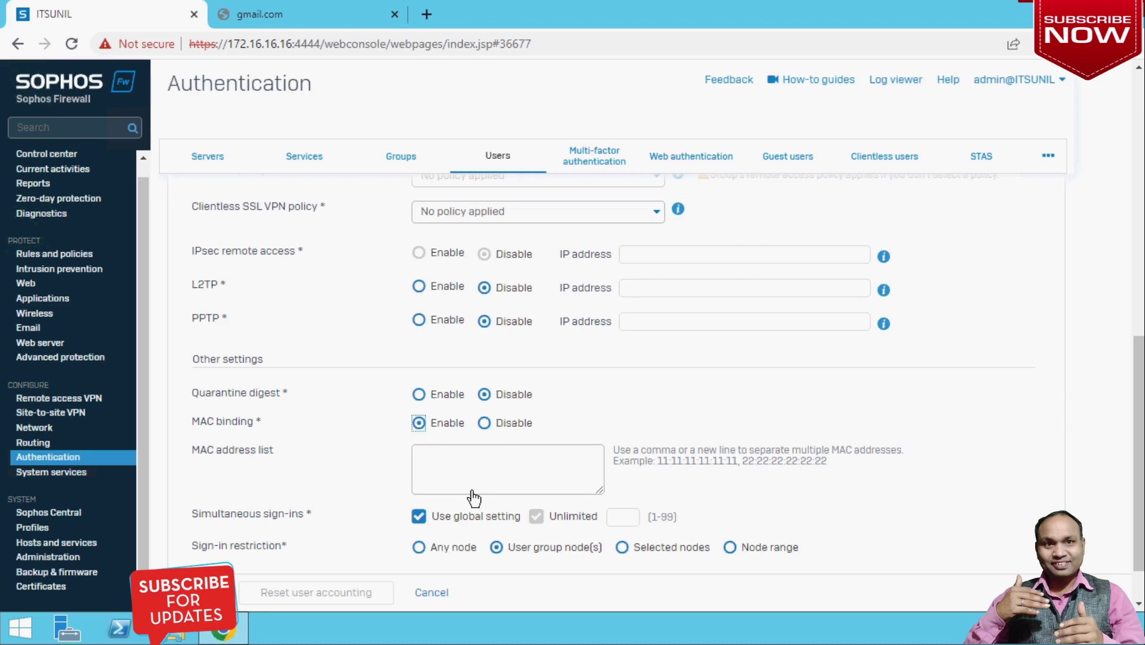
left_click(458, 463)
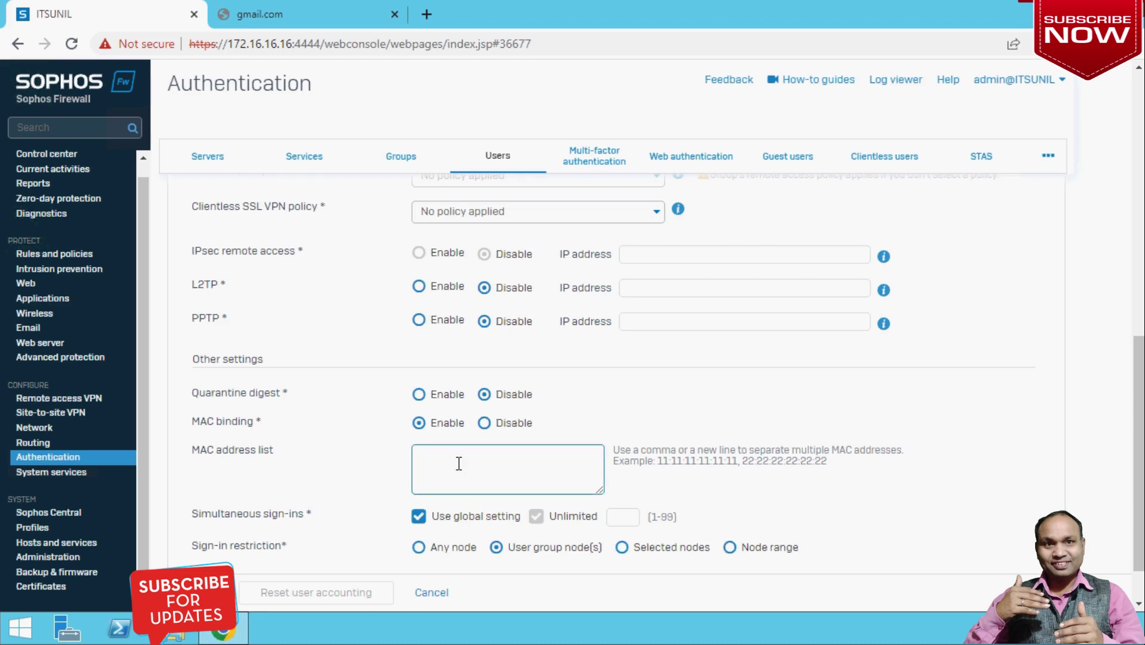
left_click(485, 423)
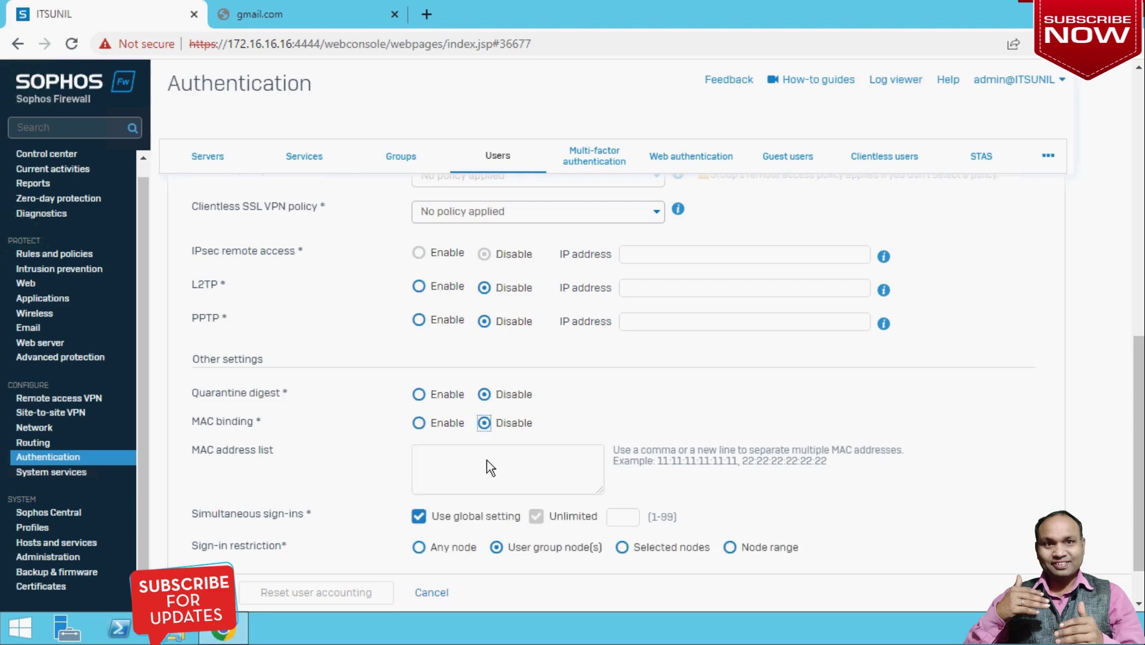
scroll(823, 496, "down", 1)
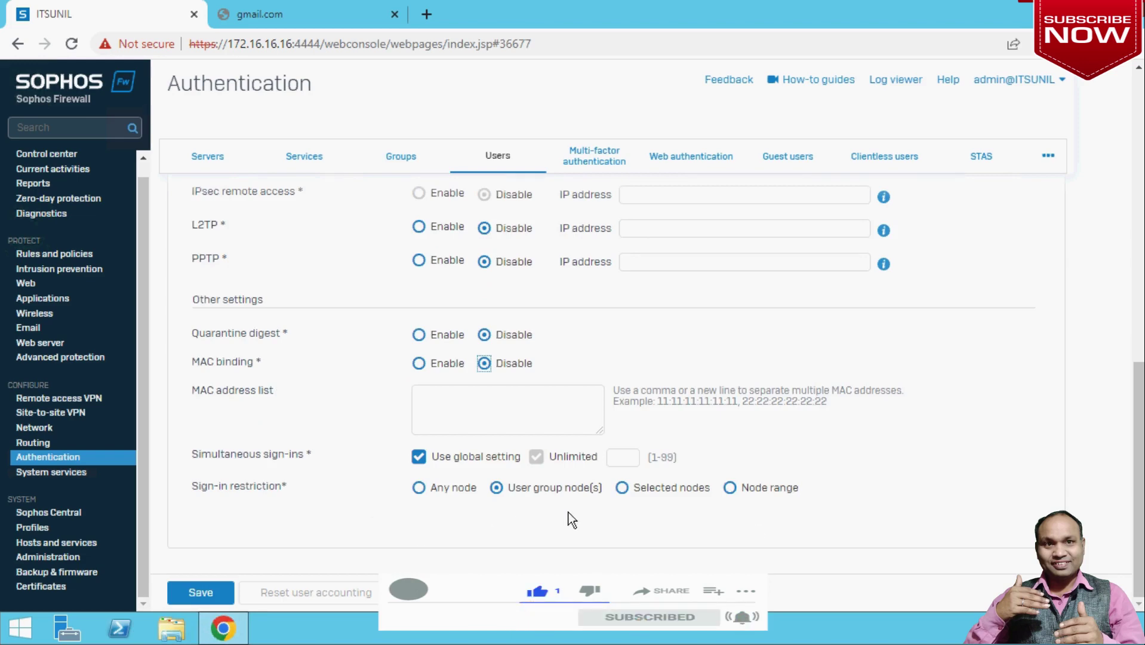
Fix the password mismatch by retyping the password, then save the user.
left_click(201, 592)
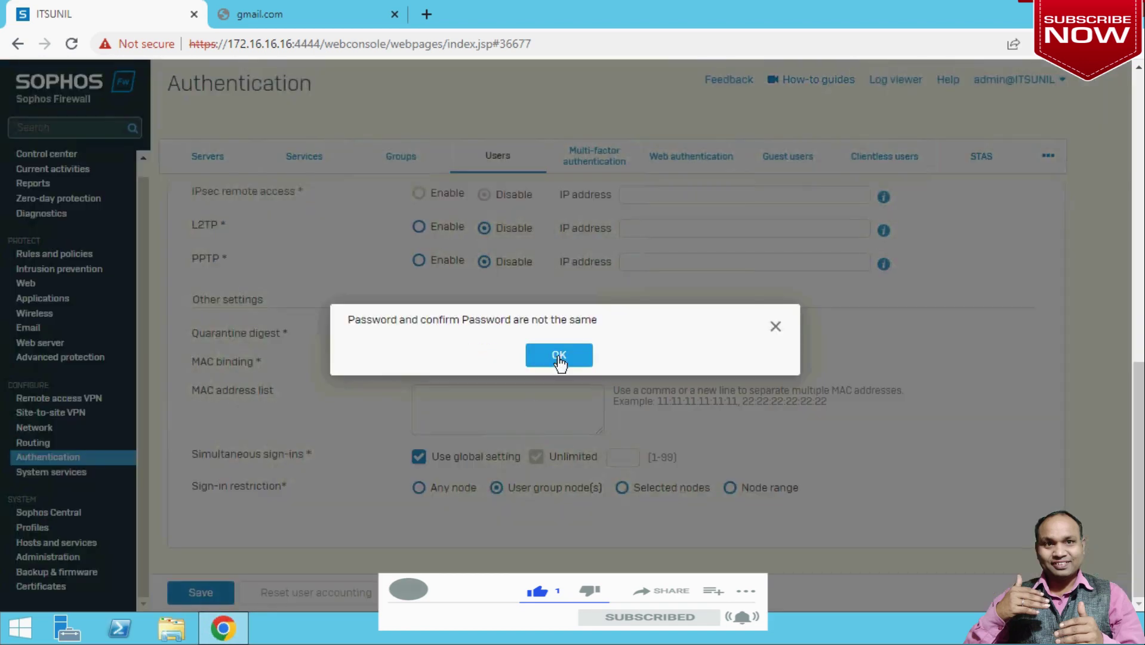
left_click(558, 356)
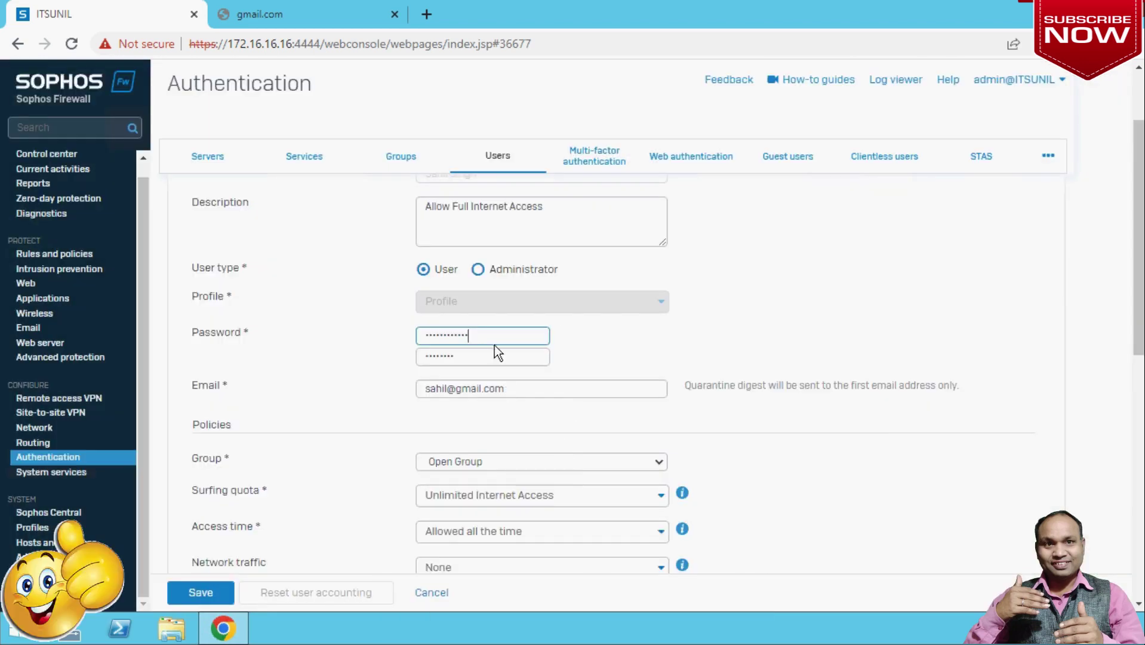
key("ctrl+a")
key("BackSpace")
type("••••••••")
key("Tab")
type("••••••••")
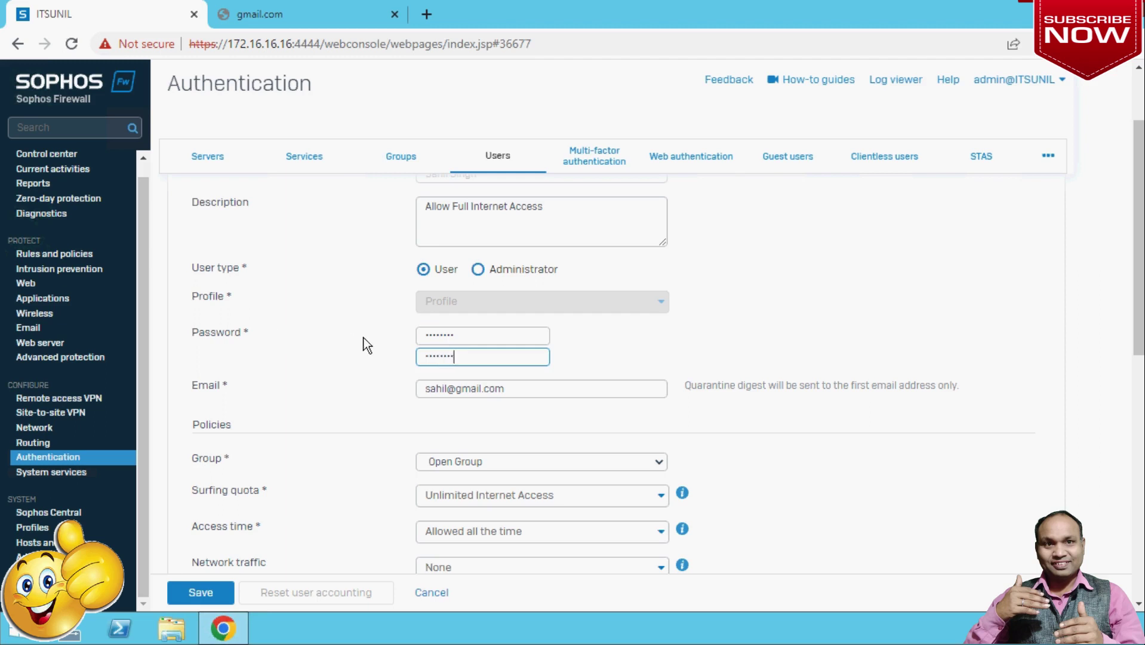
scroll(367, 345, "up", 2)
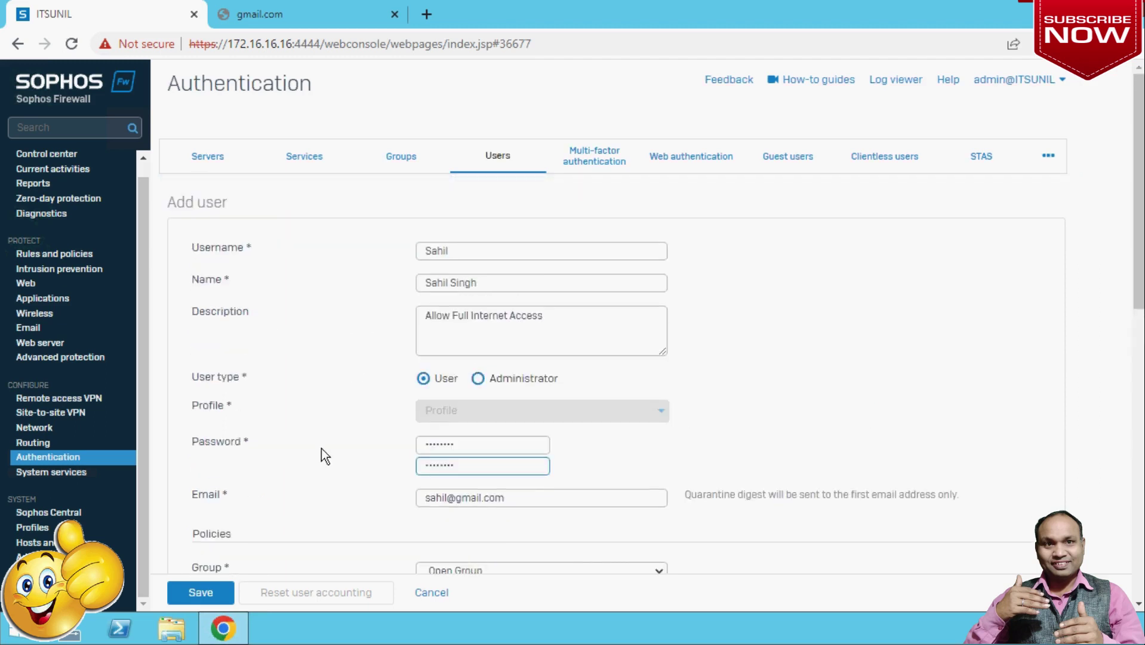
scroll(321, 456, "down", 8)
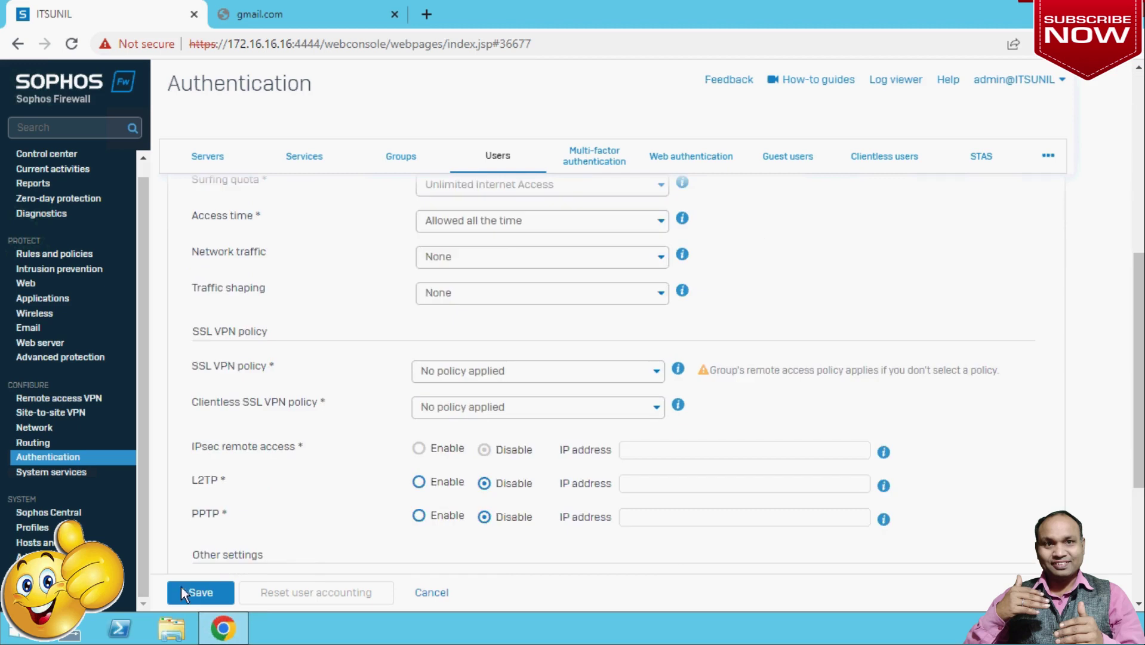
left_click(206, 591)
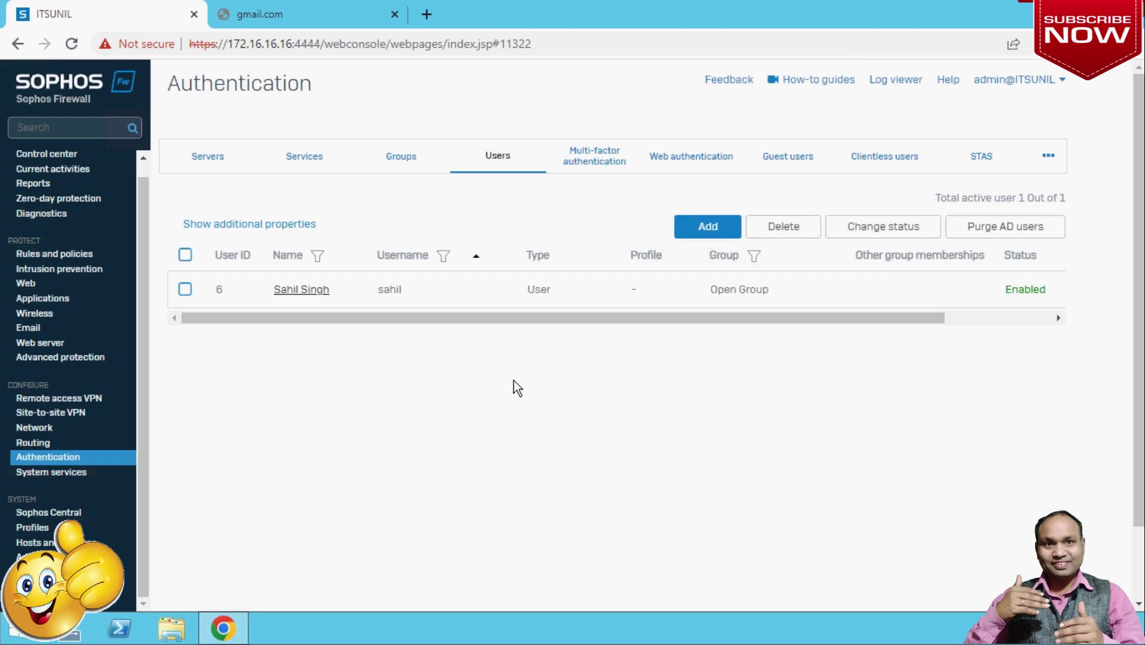
left_click(681, 170)
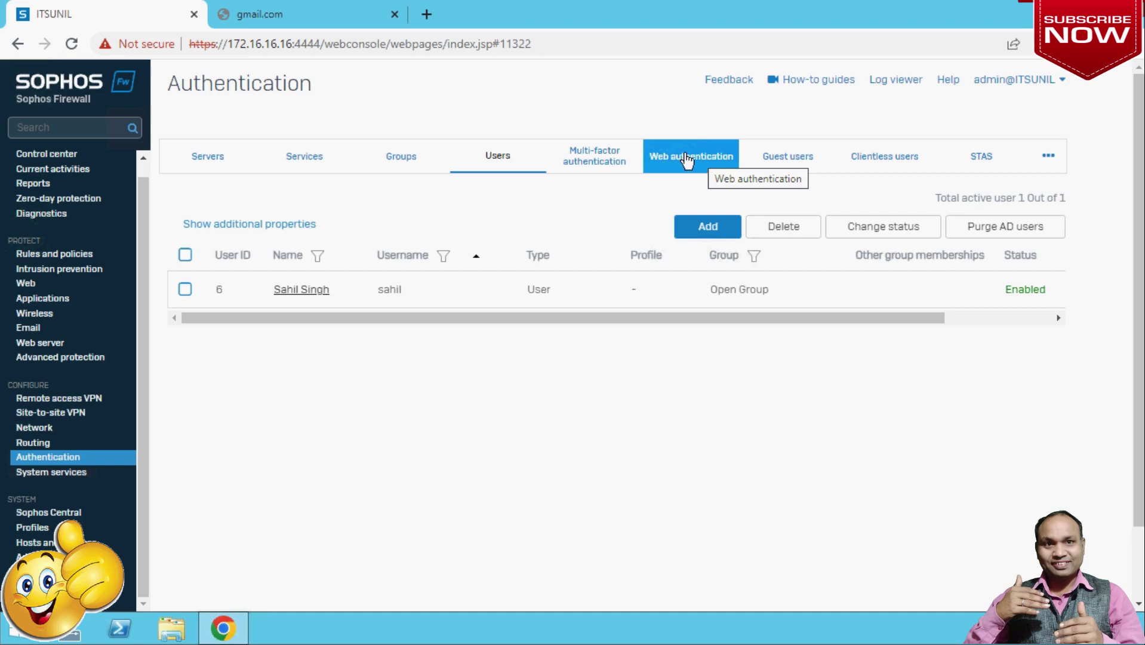
Show the Web authentication tab and scroll to the Captive portal behavior options.
left_click(688, 160)
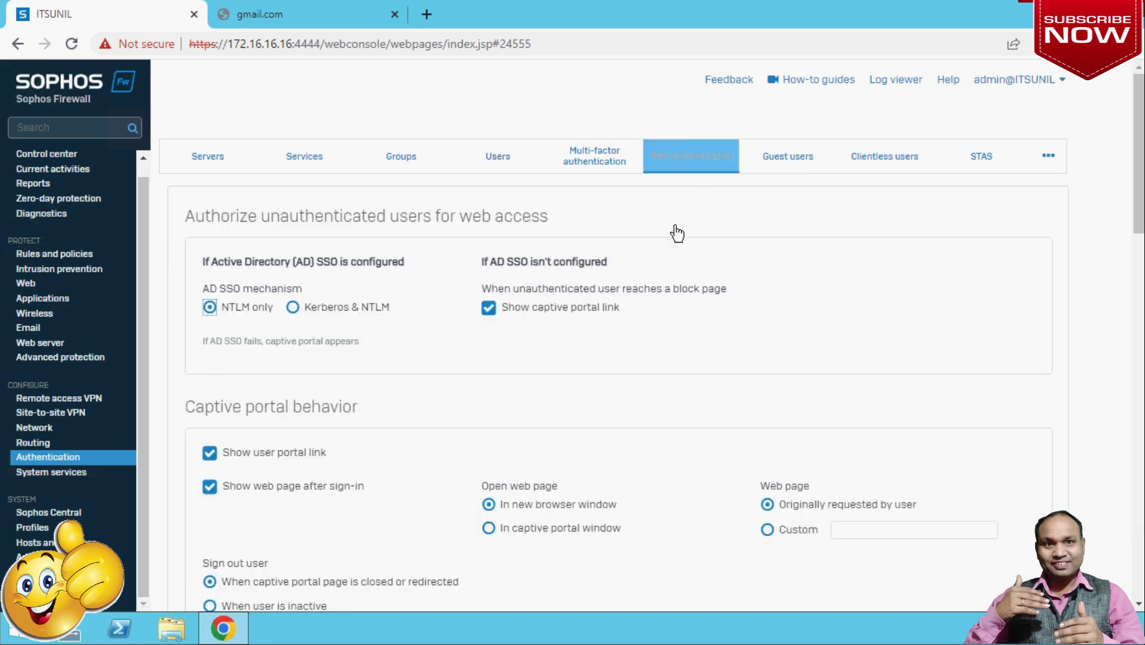
scroll(300, 486, "down", 1)
scroll(300, 485, "up", 1)
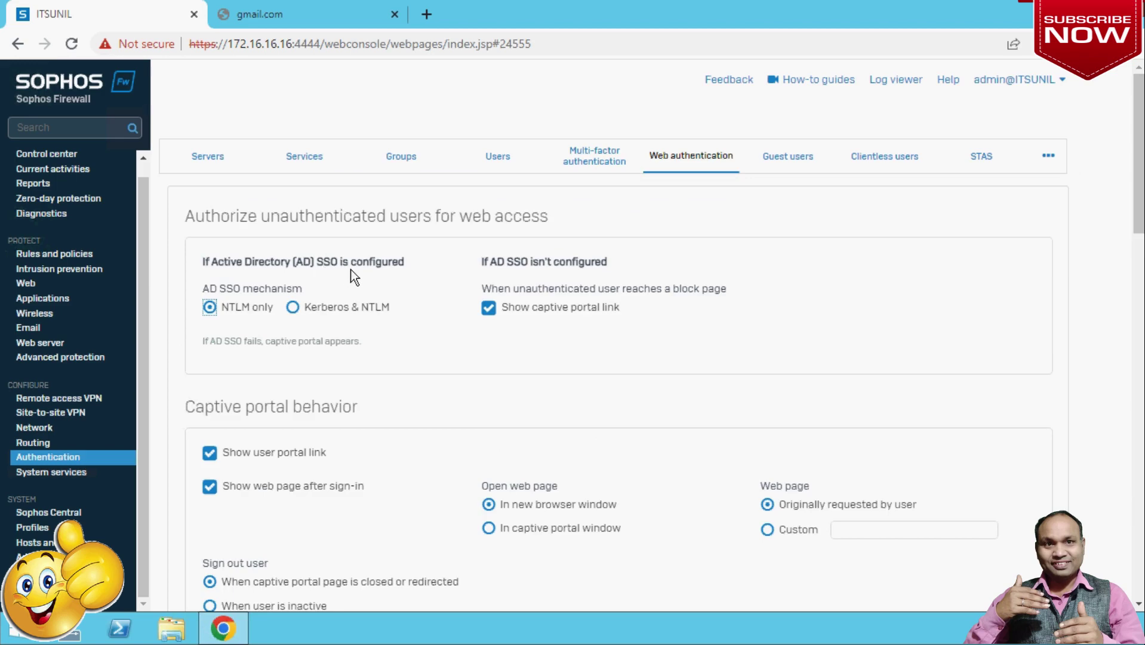
scroll(389, 506, "down", 1)
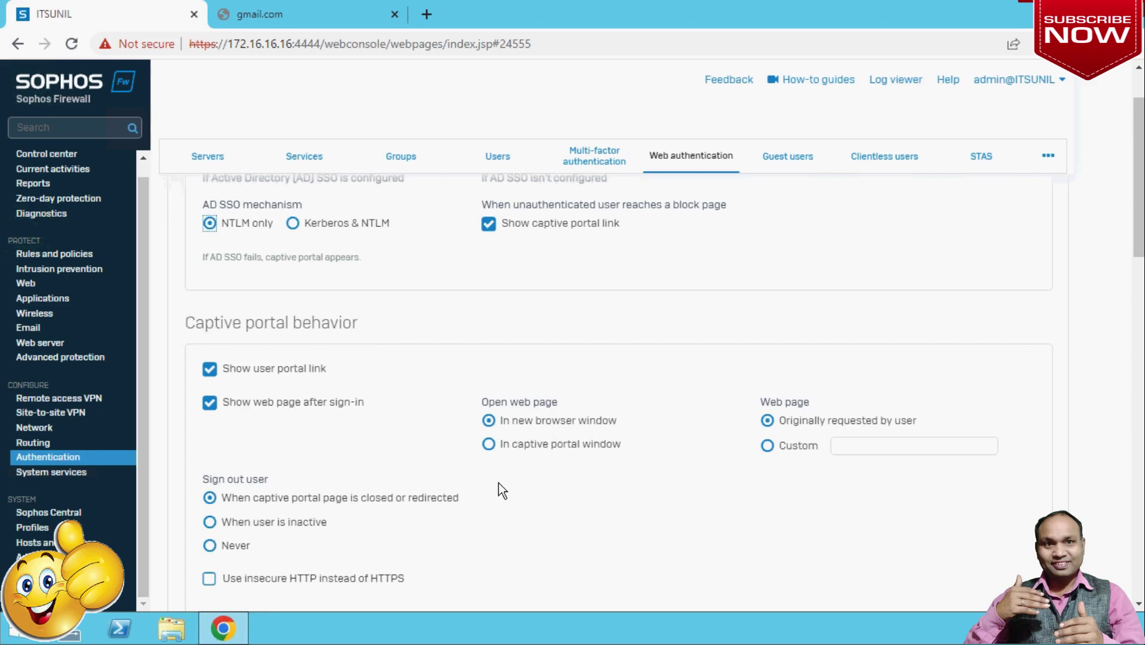
scroll(478, 484, "down", 2)
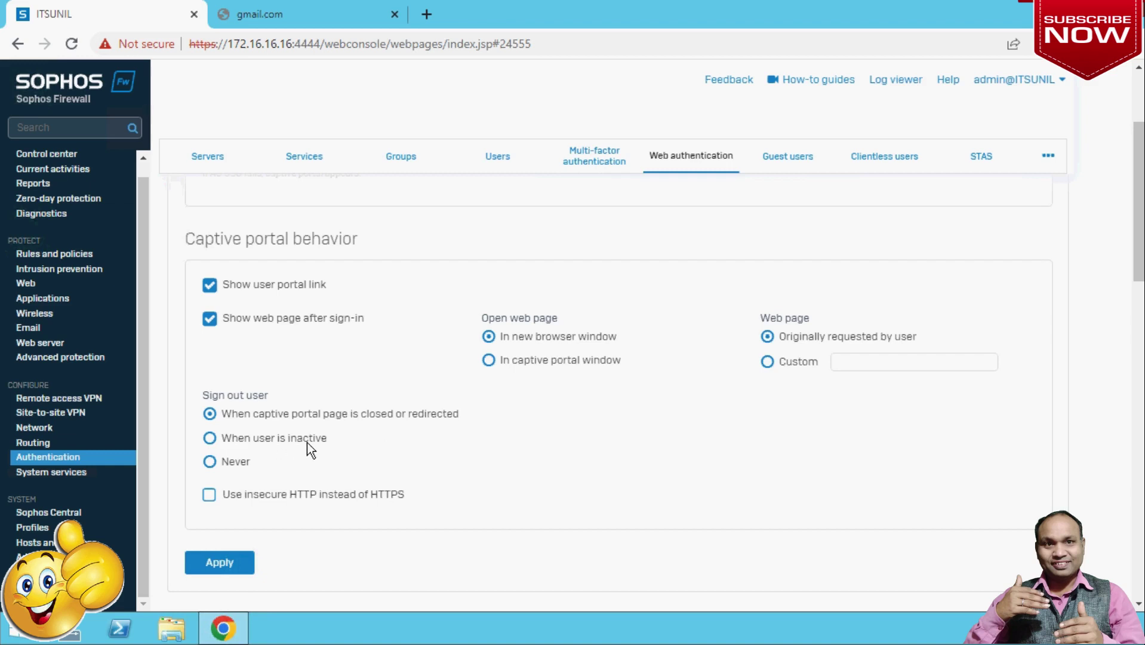
Keep sign-out on portal page close over HTTPS and apply the captive portal settings.
left_click(210, 440)
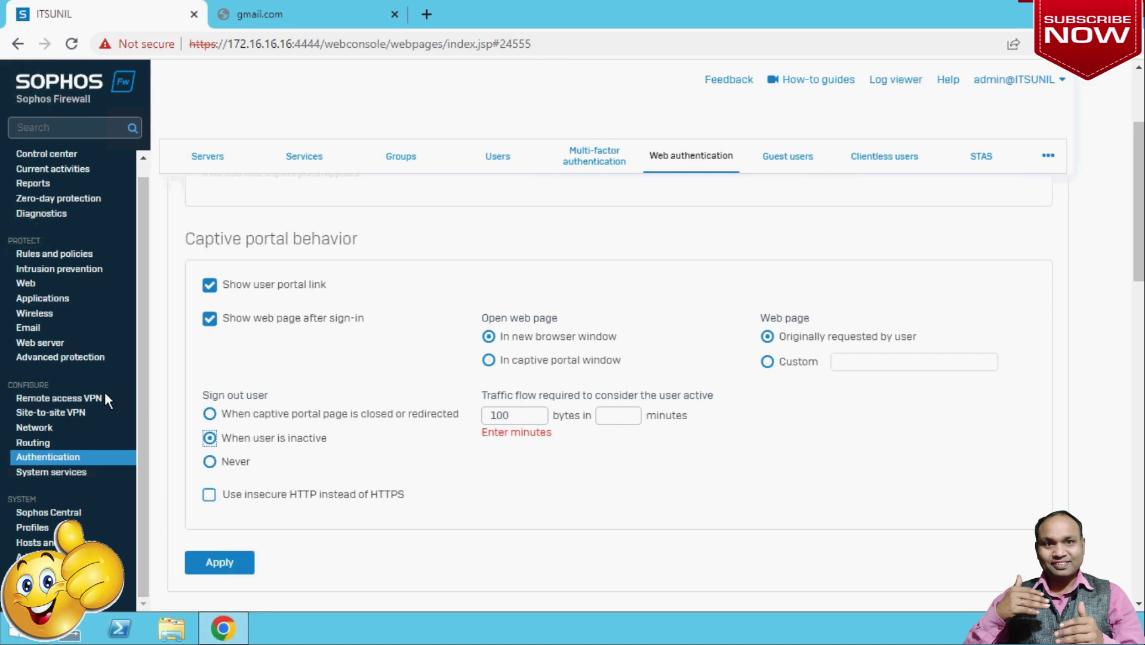
left_click(210, 413)
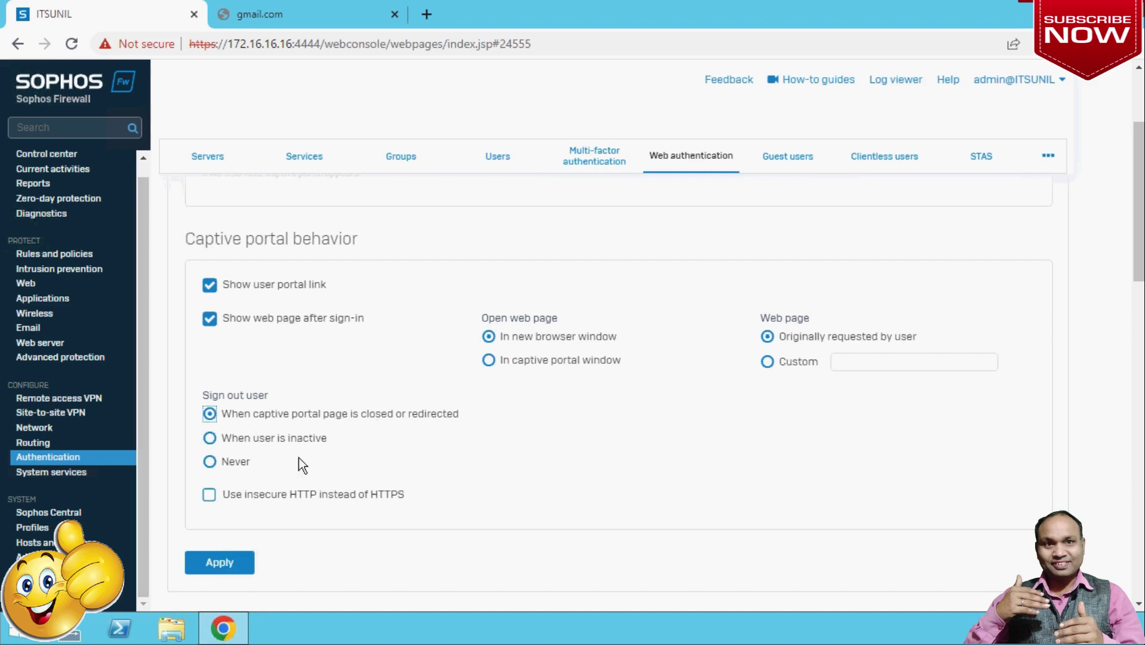
left_click(210, 494)
left_click(209, 496)
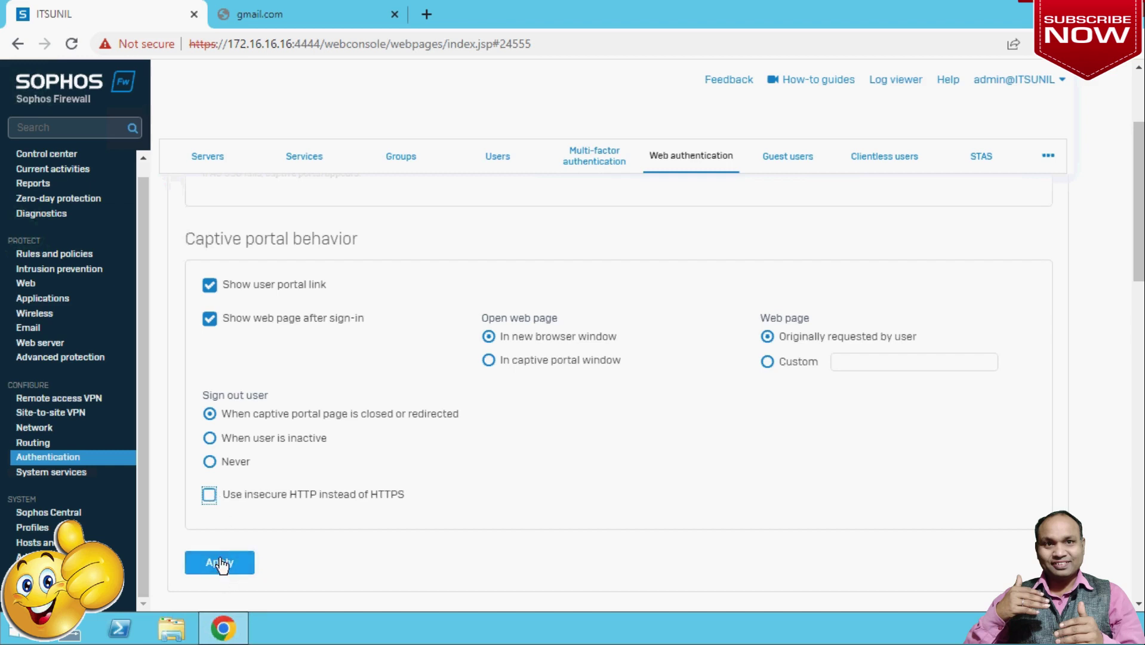
scroll(608, 472, "down", 7)
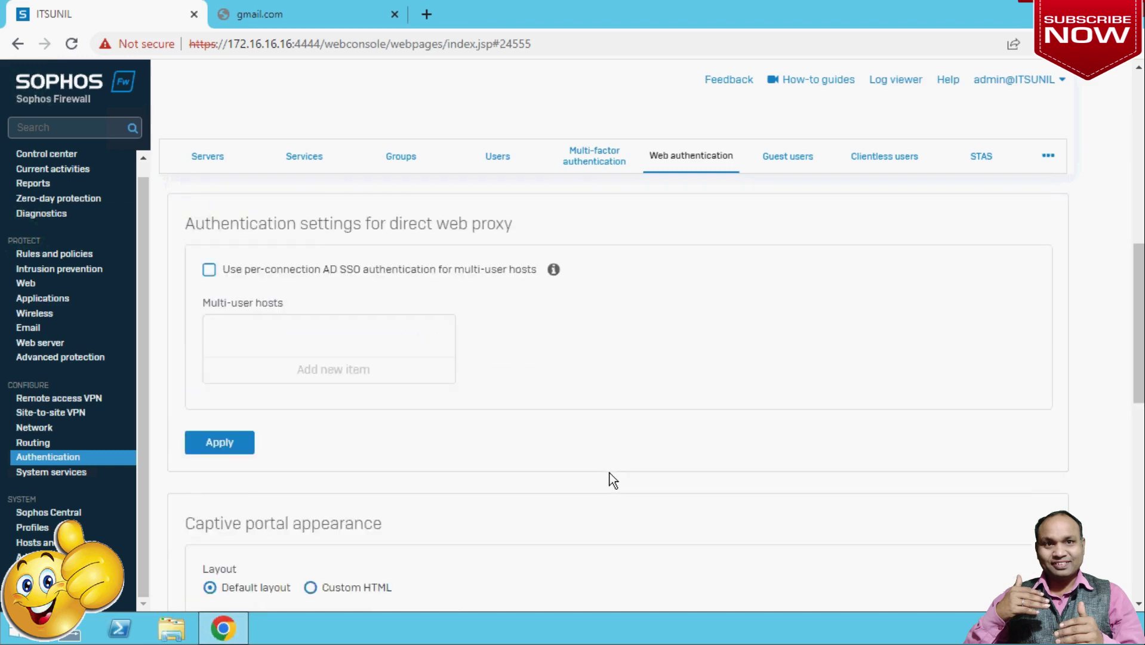
scroll(612, 480, "up", 4)
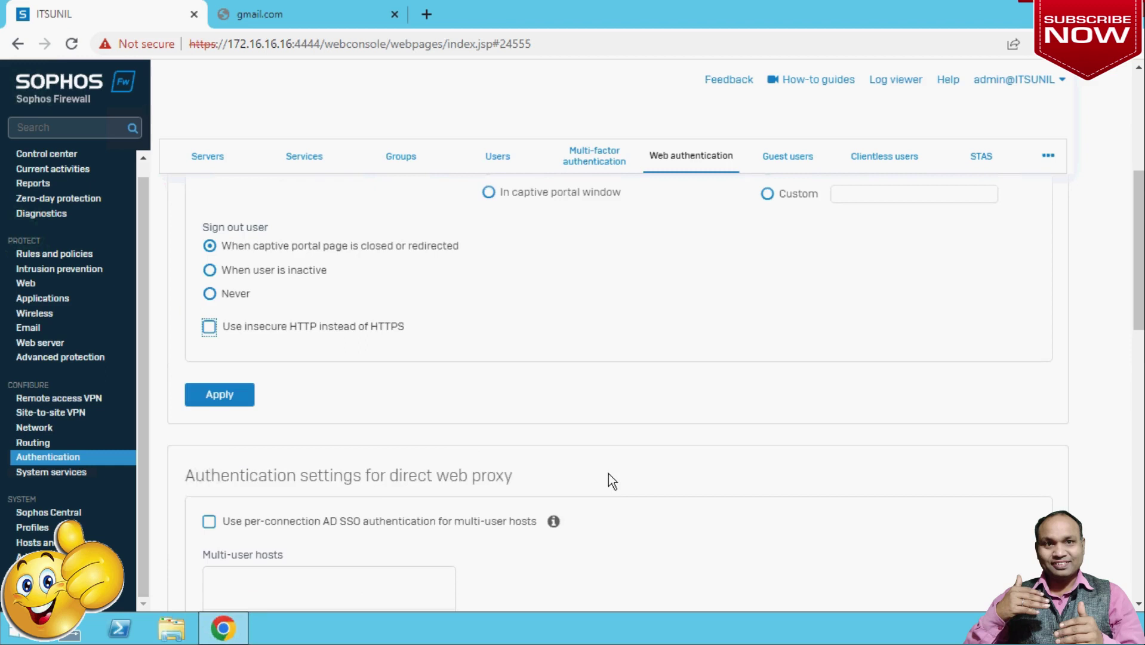
scroll(612, 481, "up", 3)
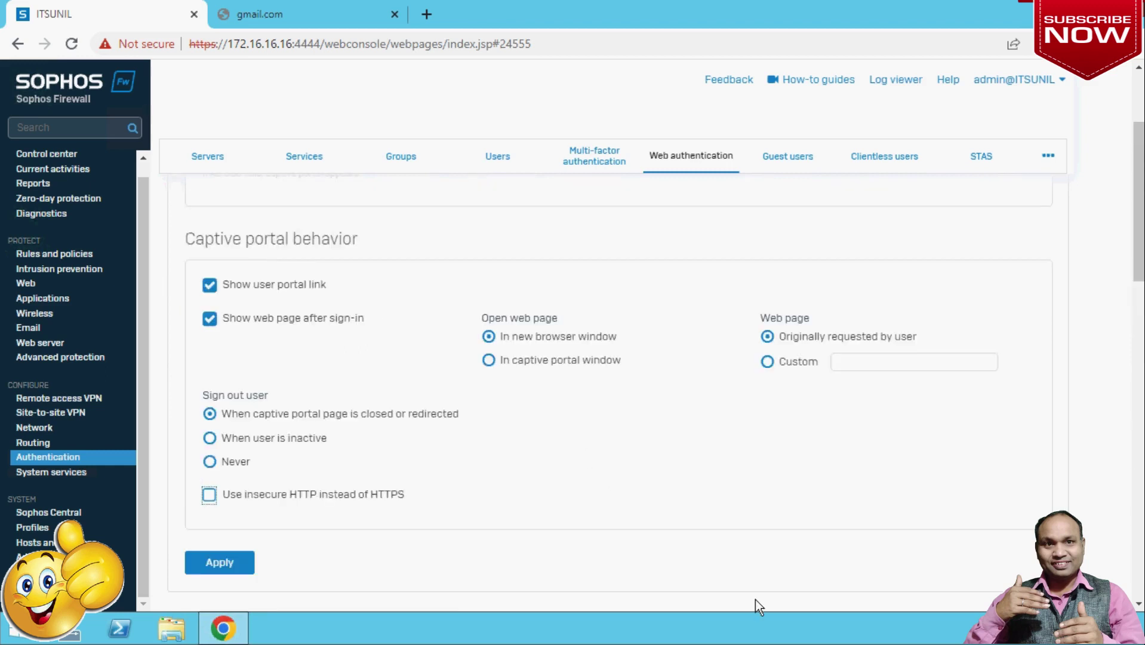
left_click(225, 565)
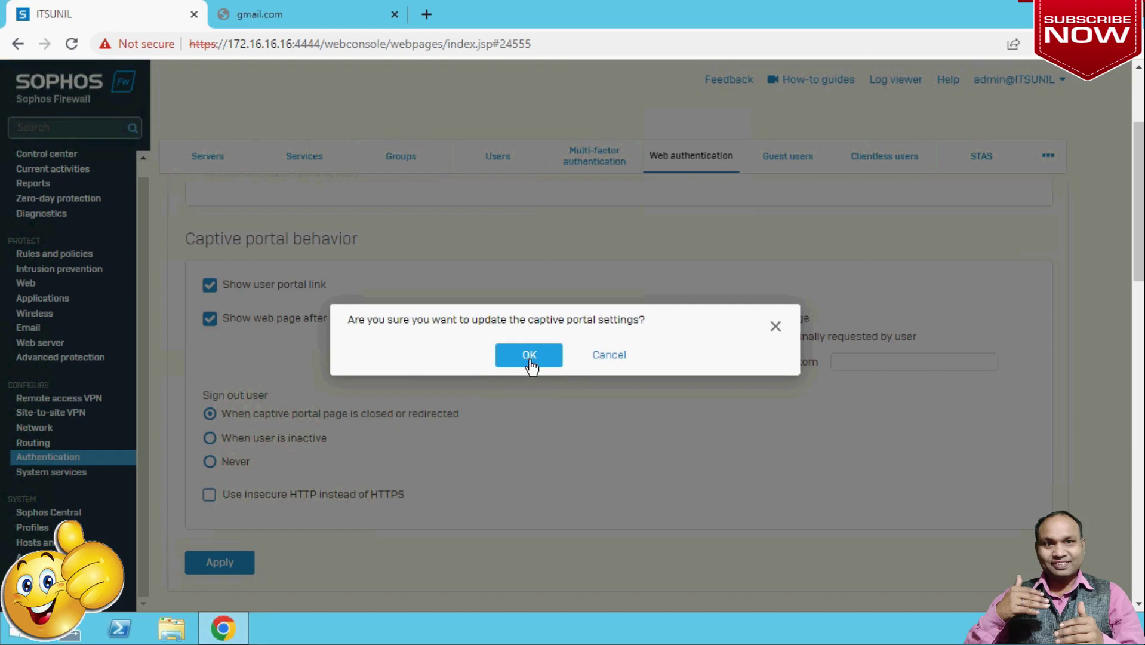
left_click(529, 357)
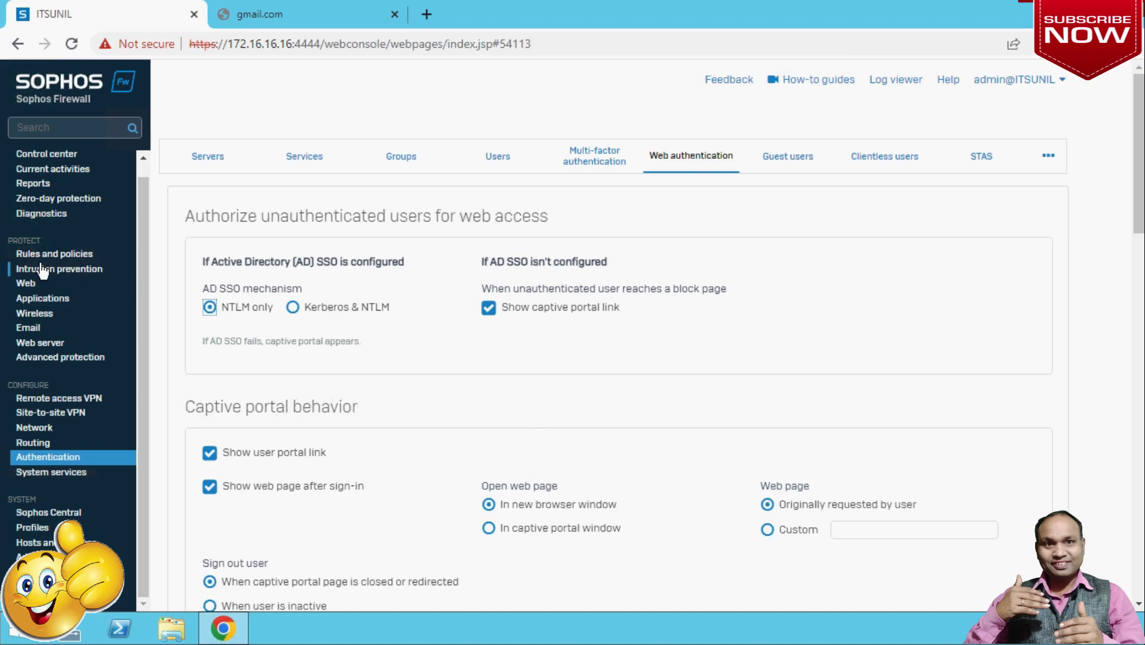
Start a new firewall rule from Rules and policies.
left_click(62, 256)
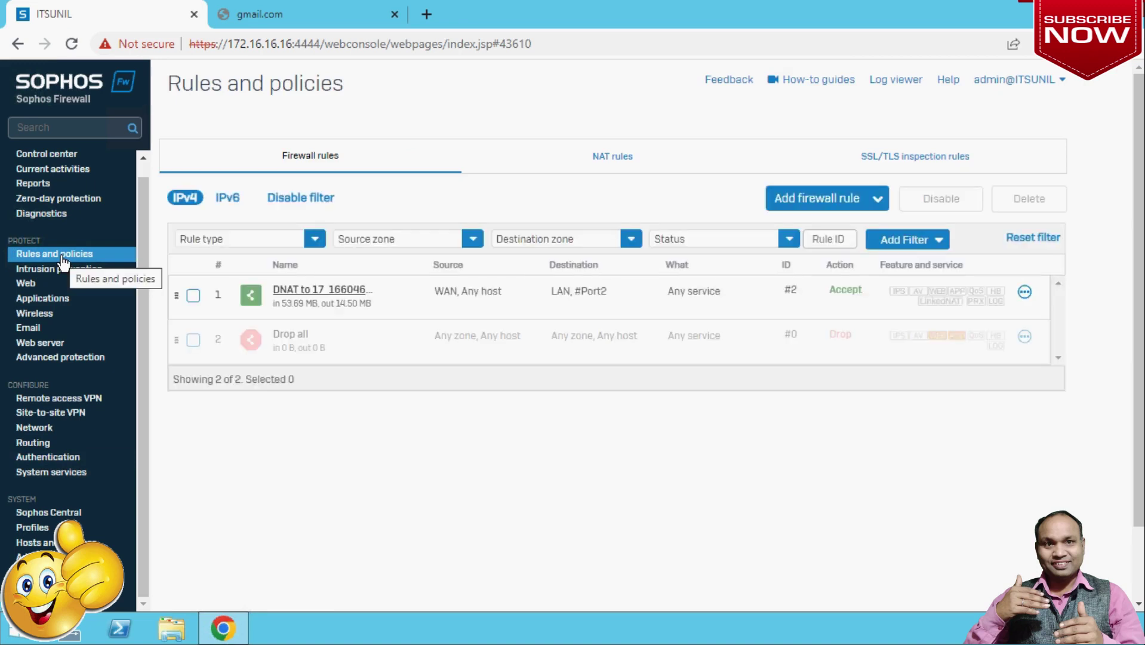
left_click(875, 203)
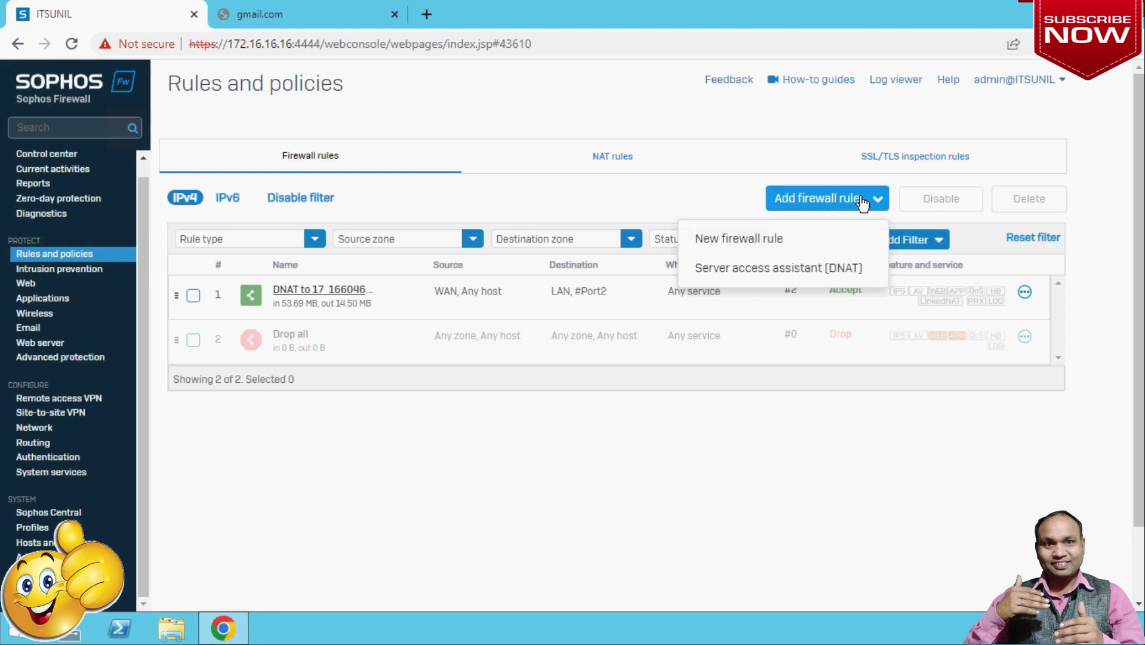
left_click(729, 240)
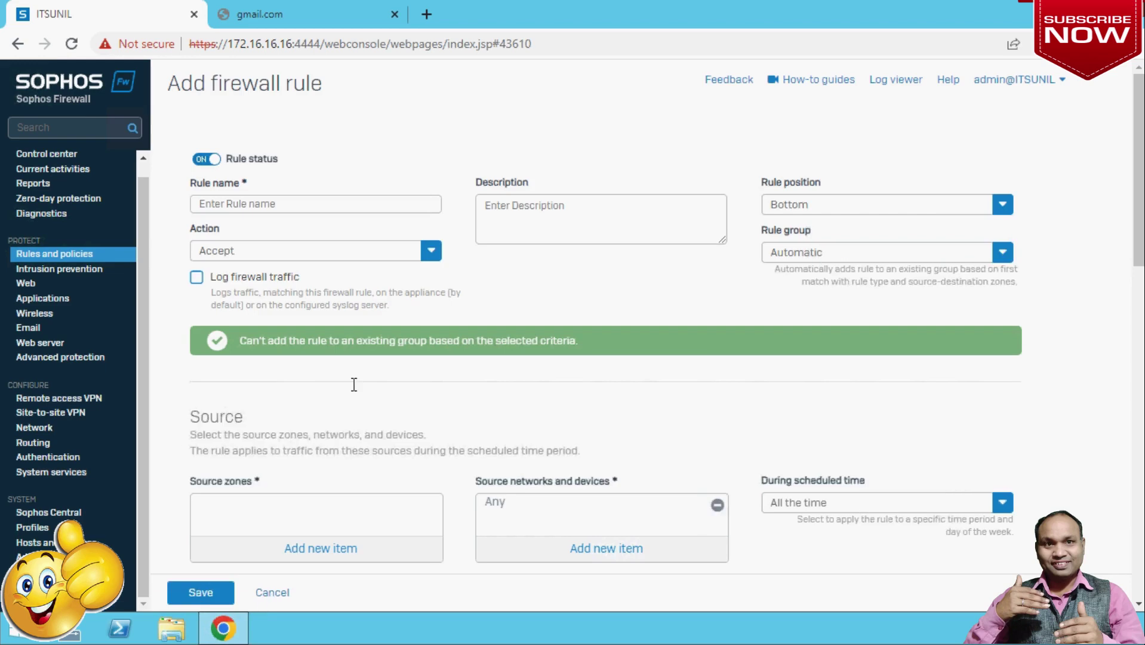
Name the rule 'Full Internet Access Policy'.
left_click(295, 203)
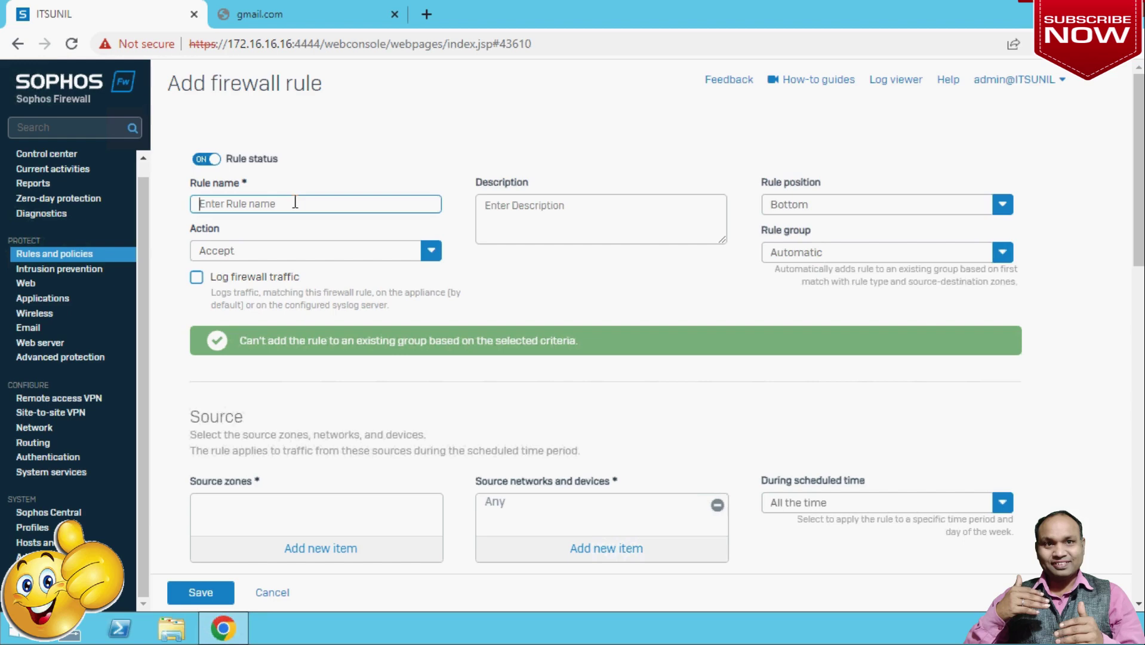
type("Full Internet Access Poli")
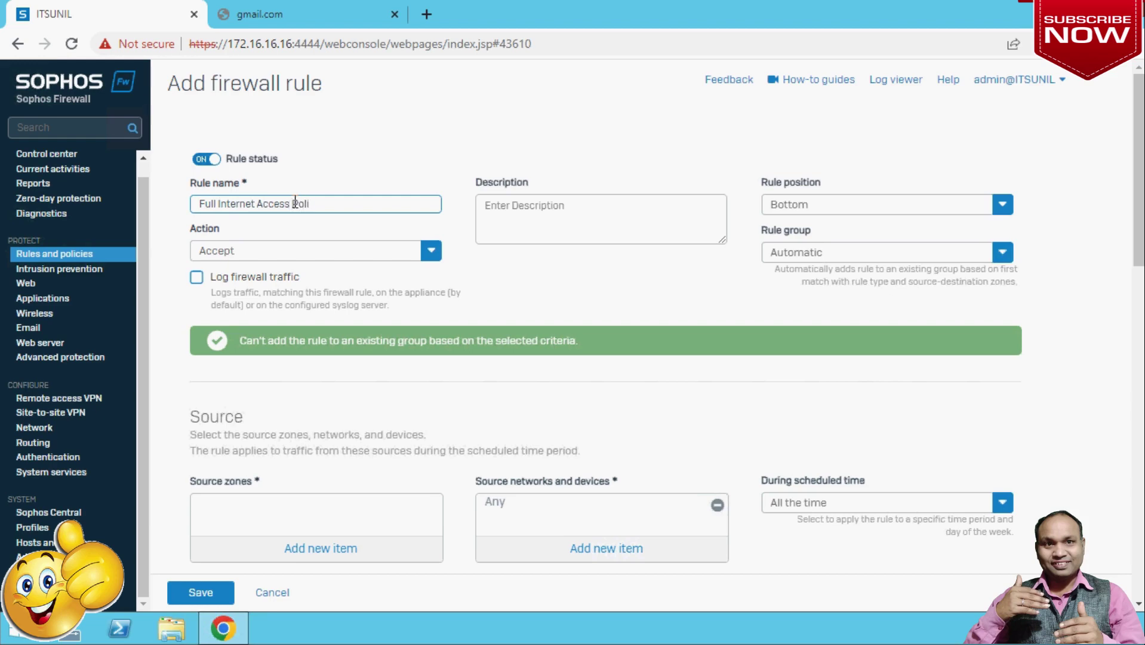
type("cy")
left_click(826, 211)
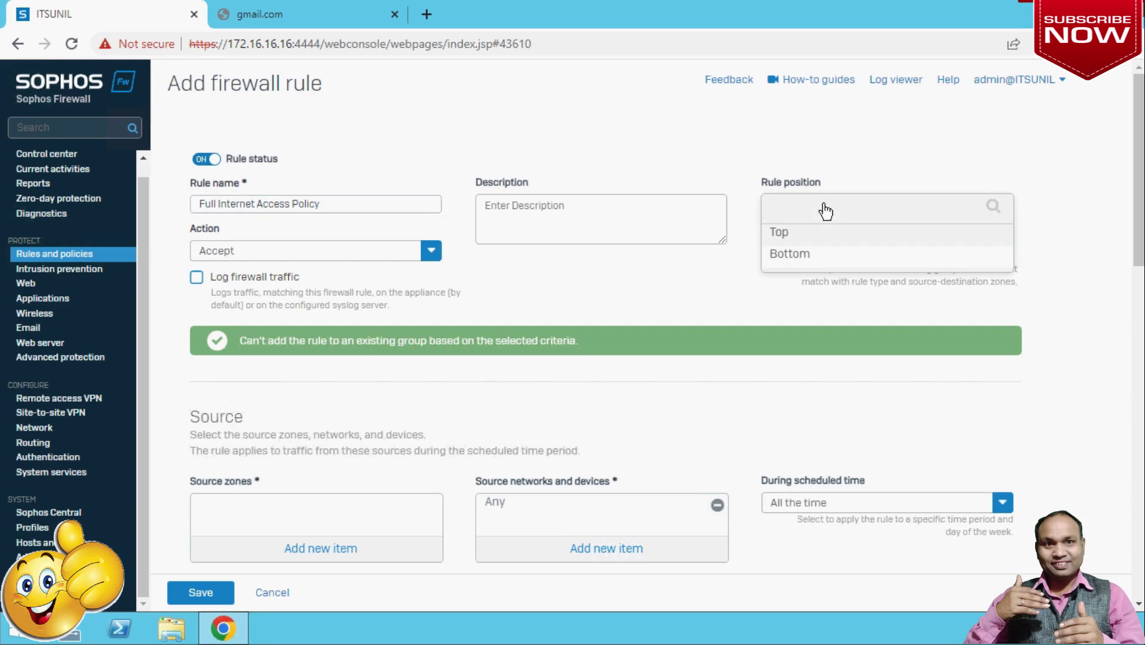
Place the rule at Top with rule group None and firewall traffic logging on.
left_click(788, 235)
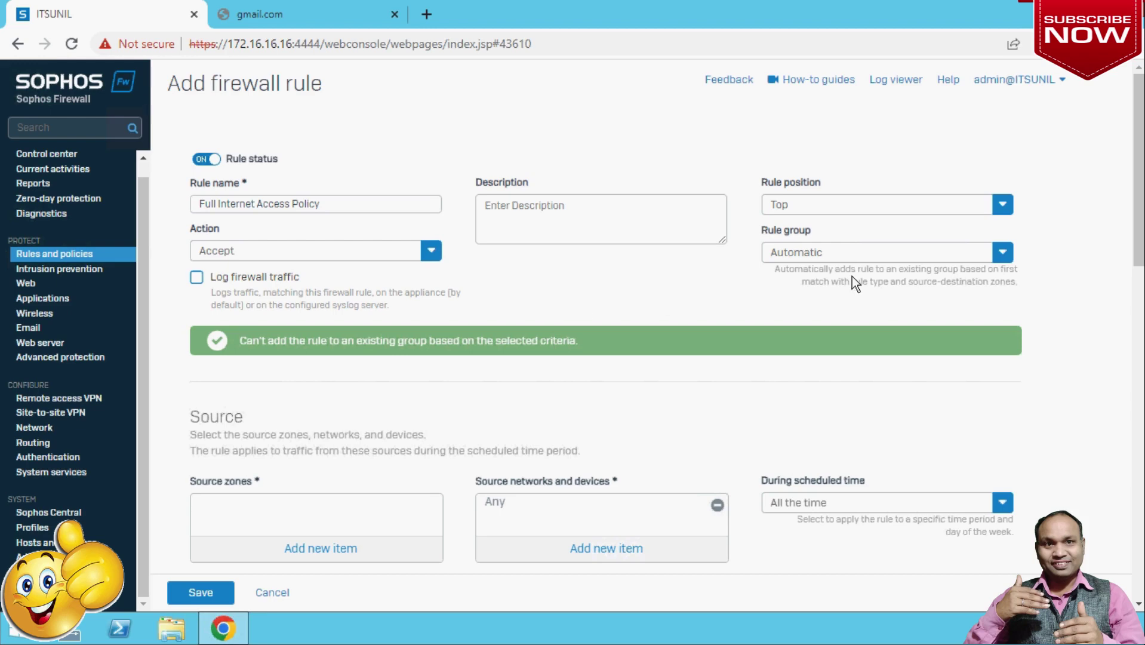
left_click(846, 254)
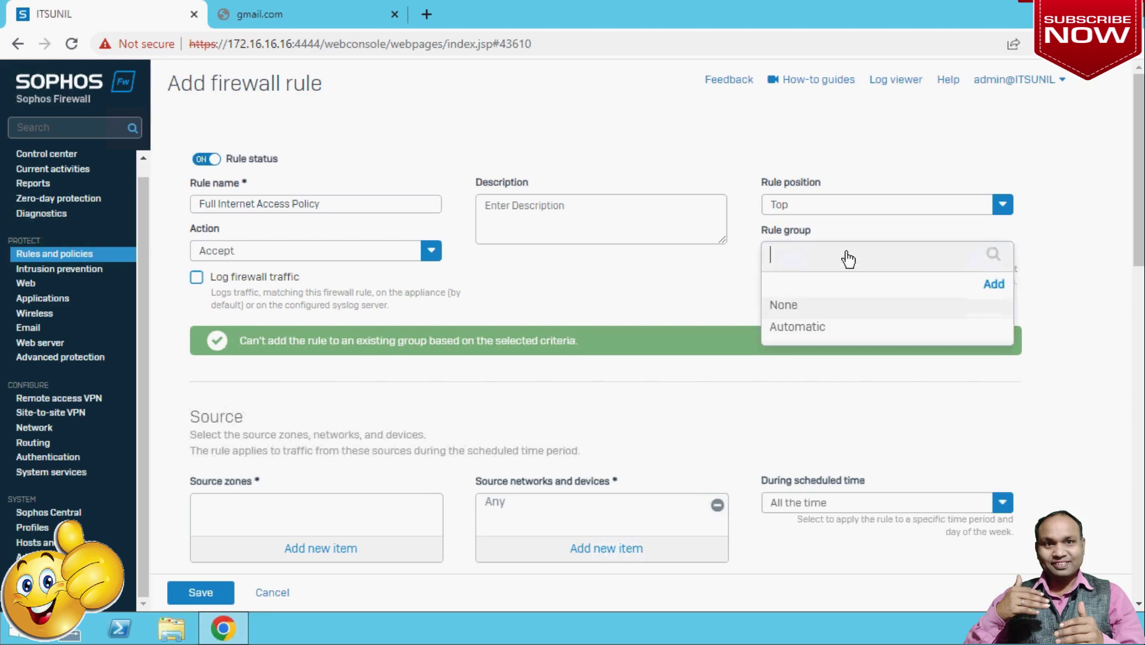
left_click(782, 305)
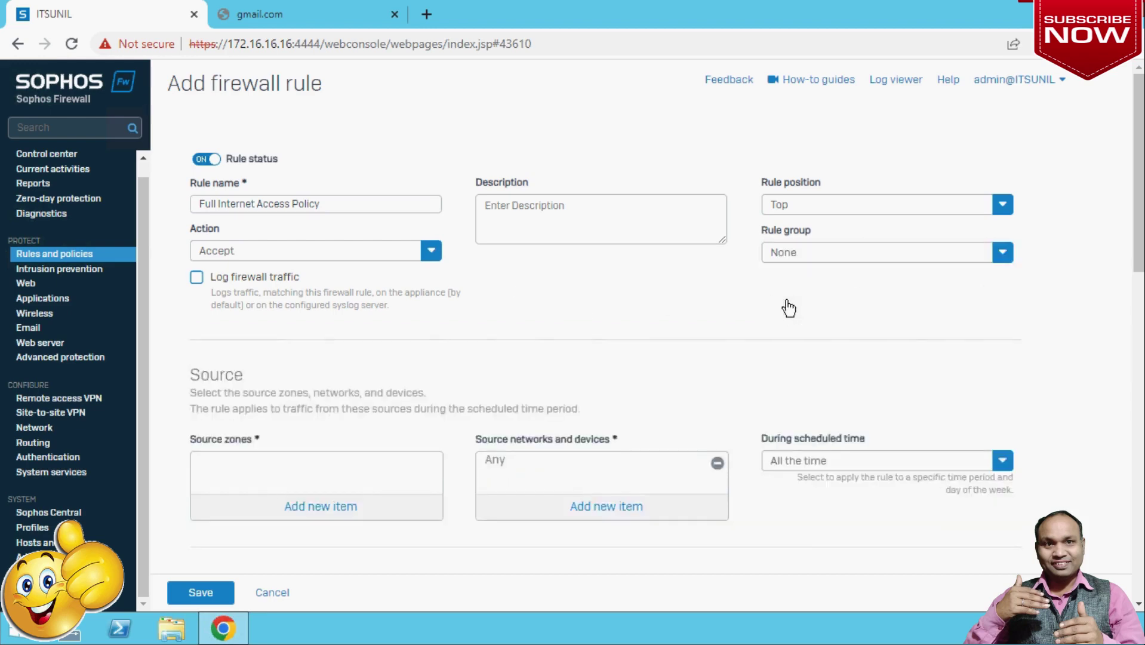
left_click(198, 280)
scroll(420, 337, "down", 3)
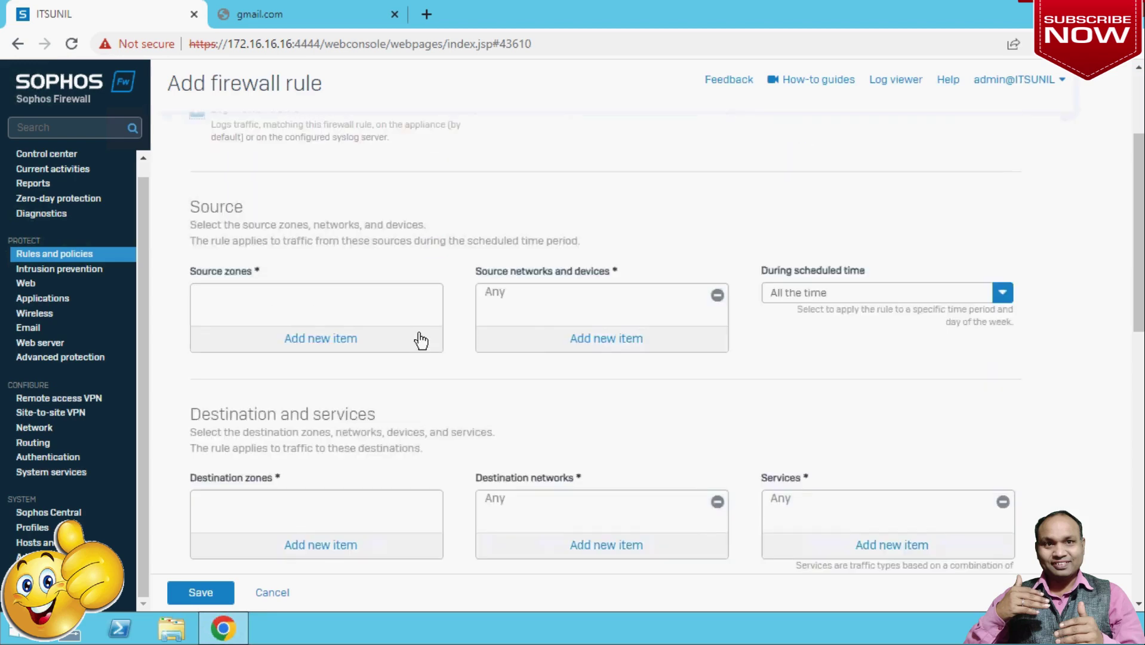
scroll(421, 340, "up", 1)
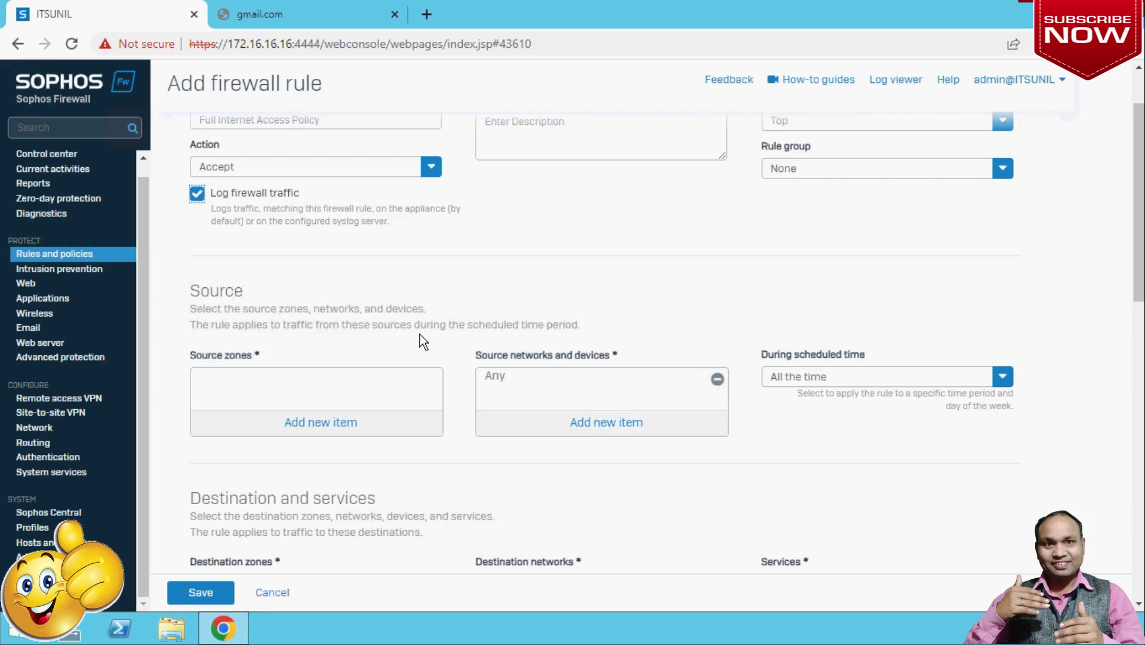
left_click(323, 425)
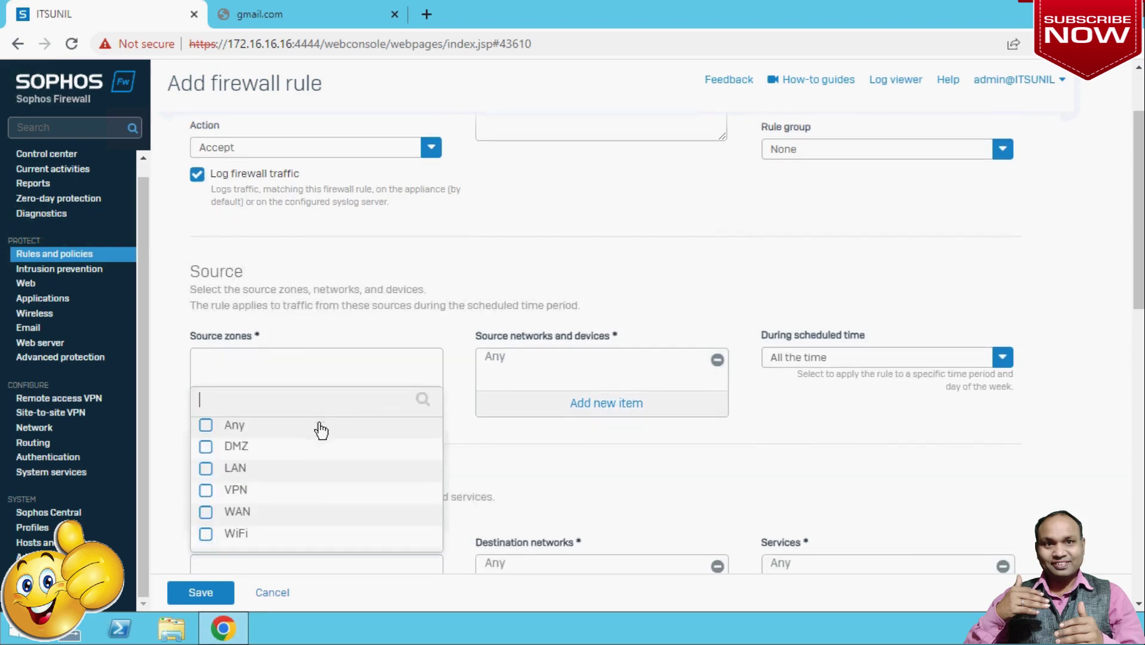
Set the rule's source zone to LAN and destination zone to WAN.
left_click(207, 471)
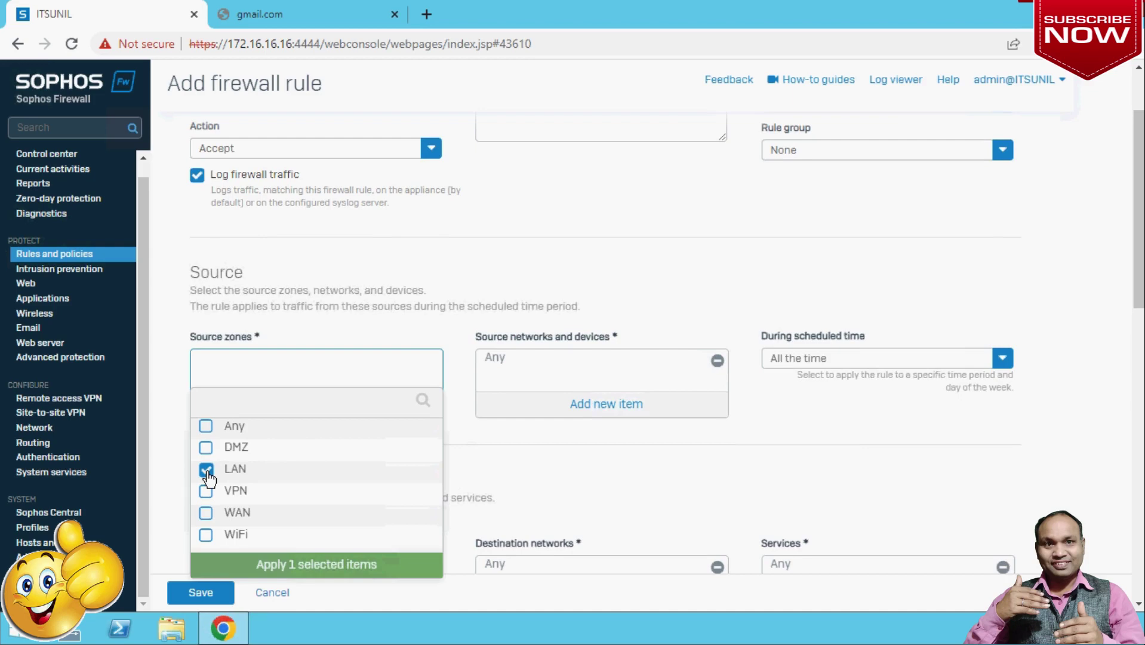
left_click(272, 569)
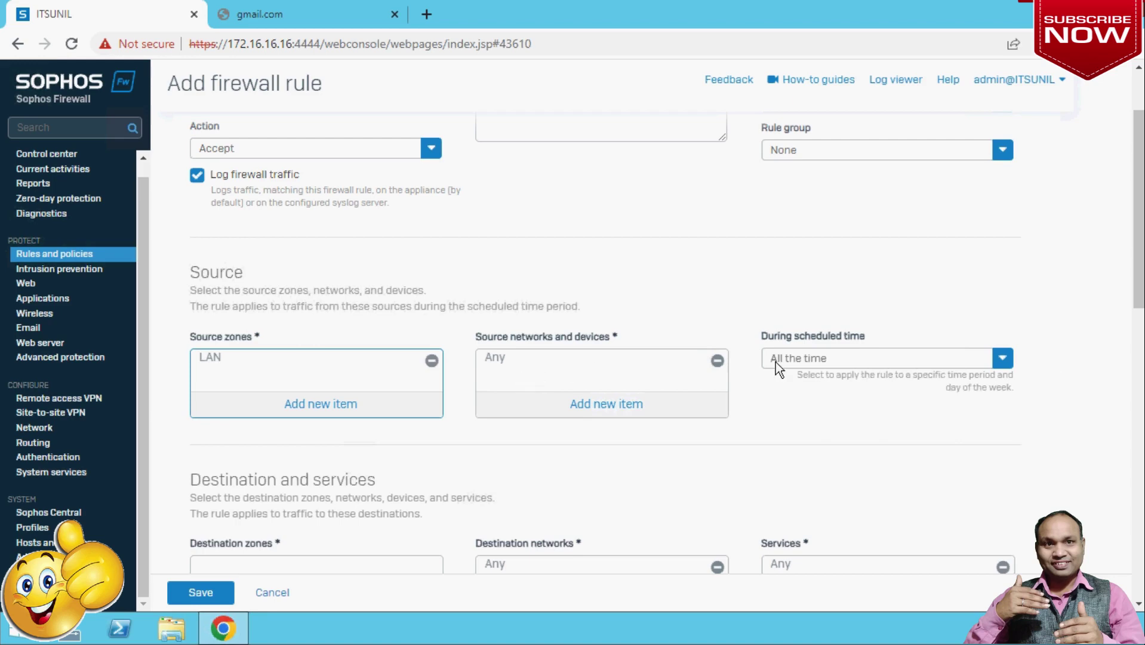
scroll(800, 427, "down", 1)
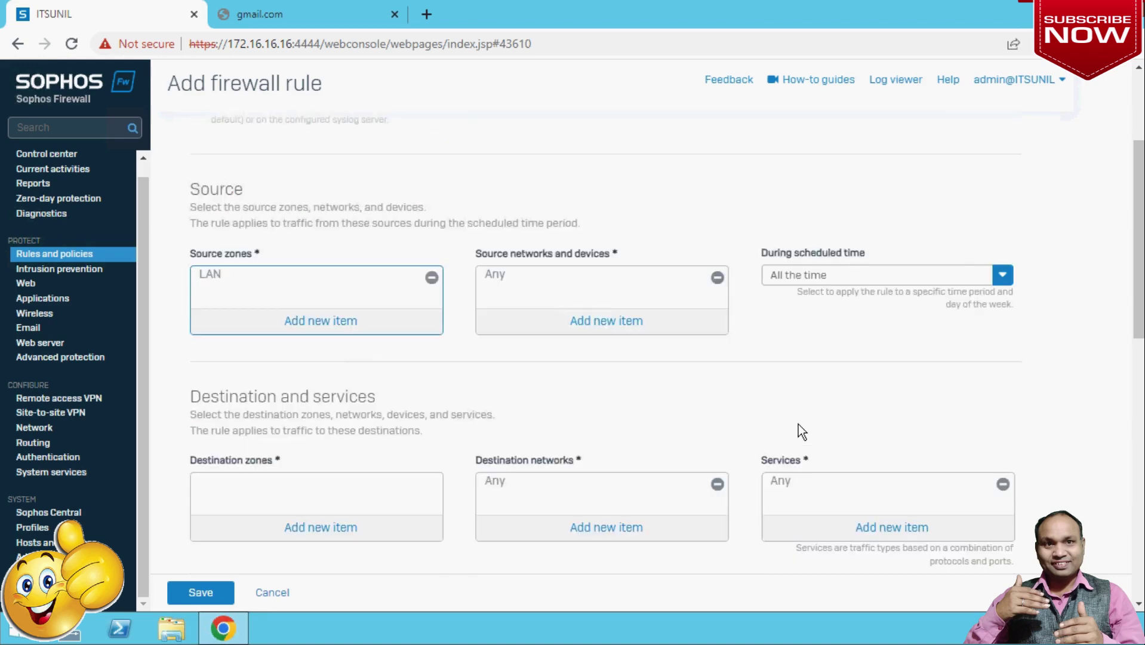
left_click(315, 533)
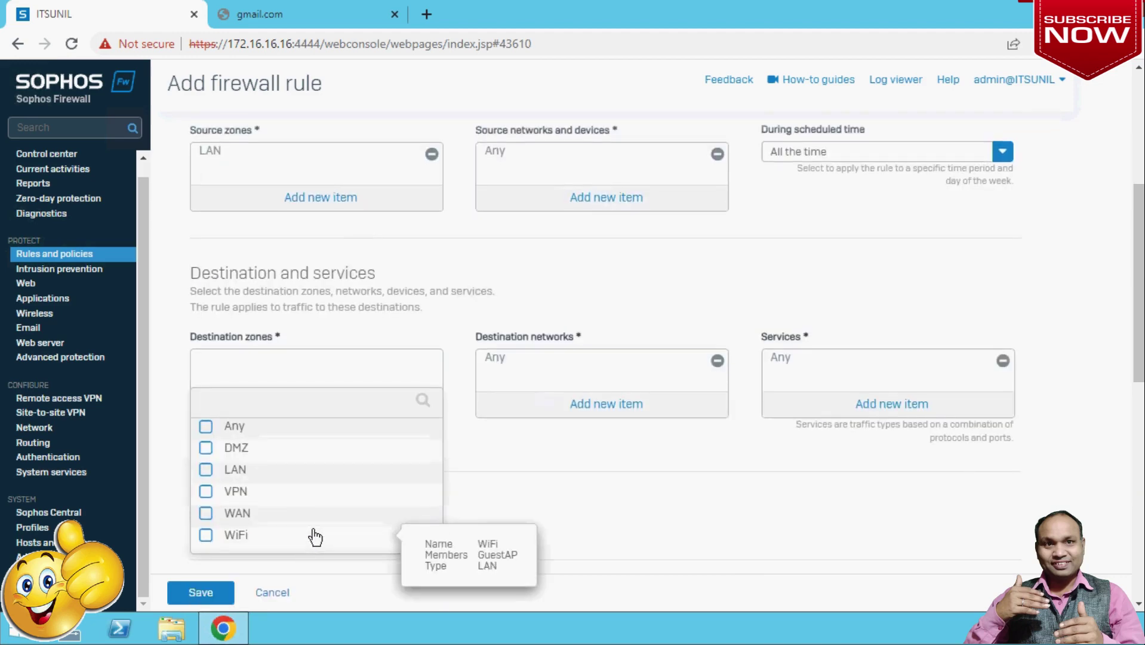
left_click(206, 514)
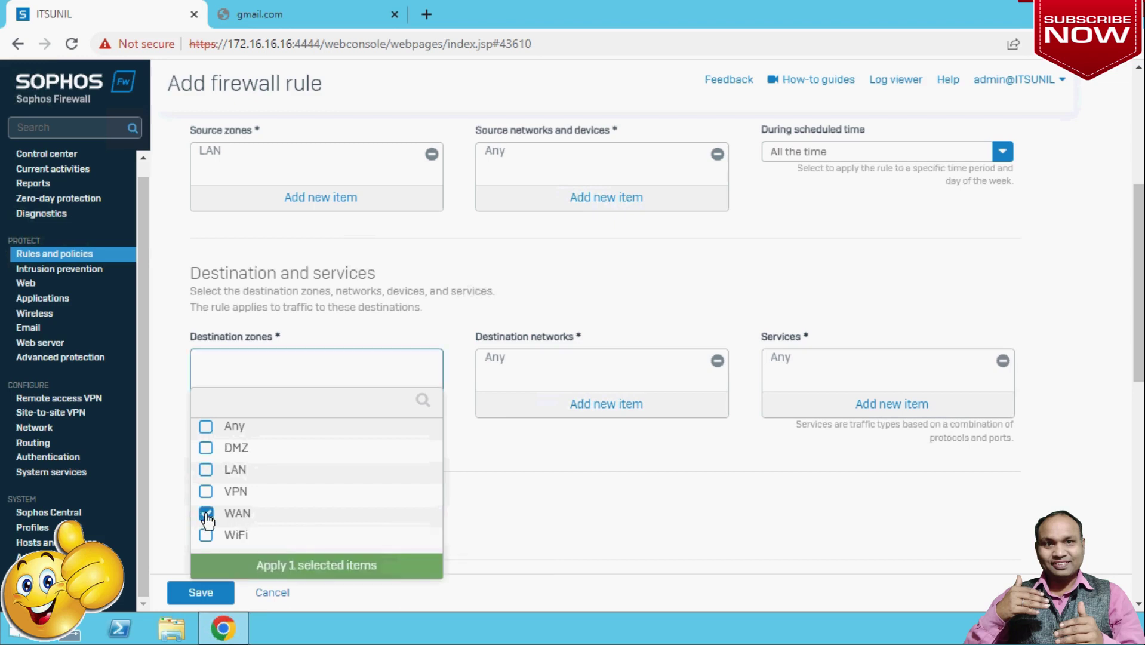
left_click(284, 572)
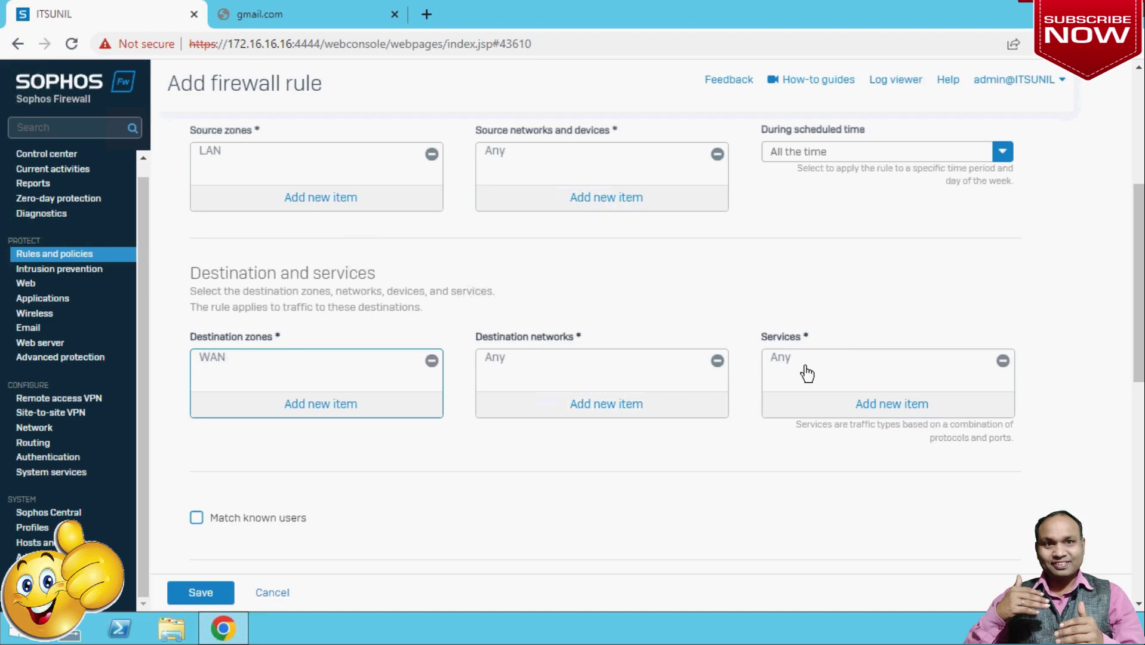
left_click(876, 403)
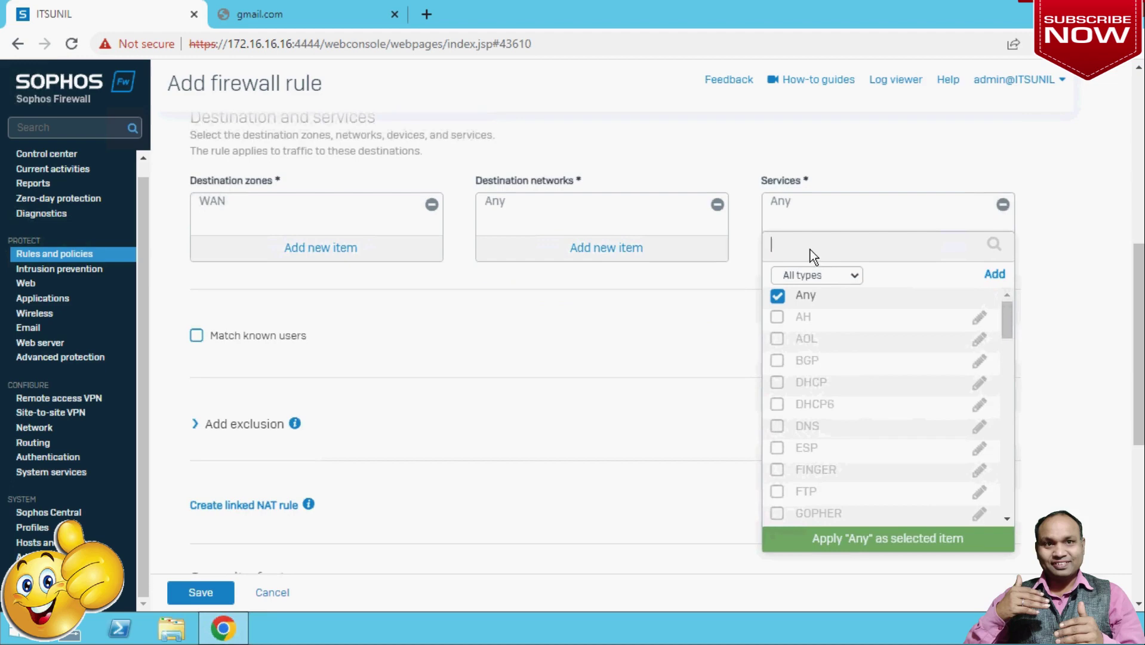
type("https")
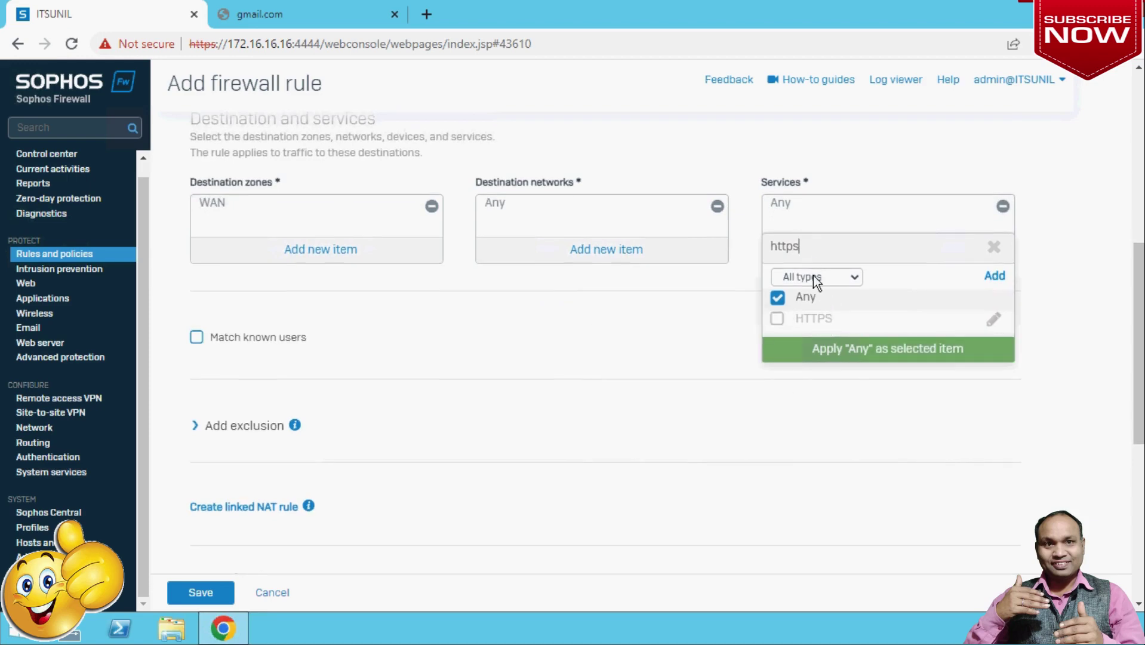
key("BackSpace")
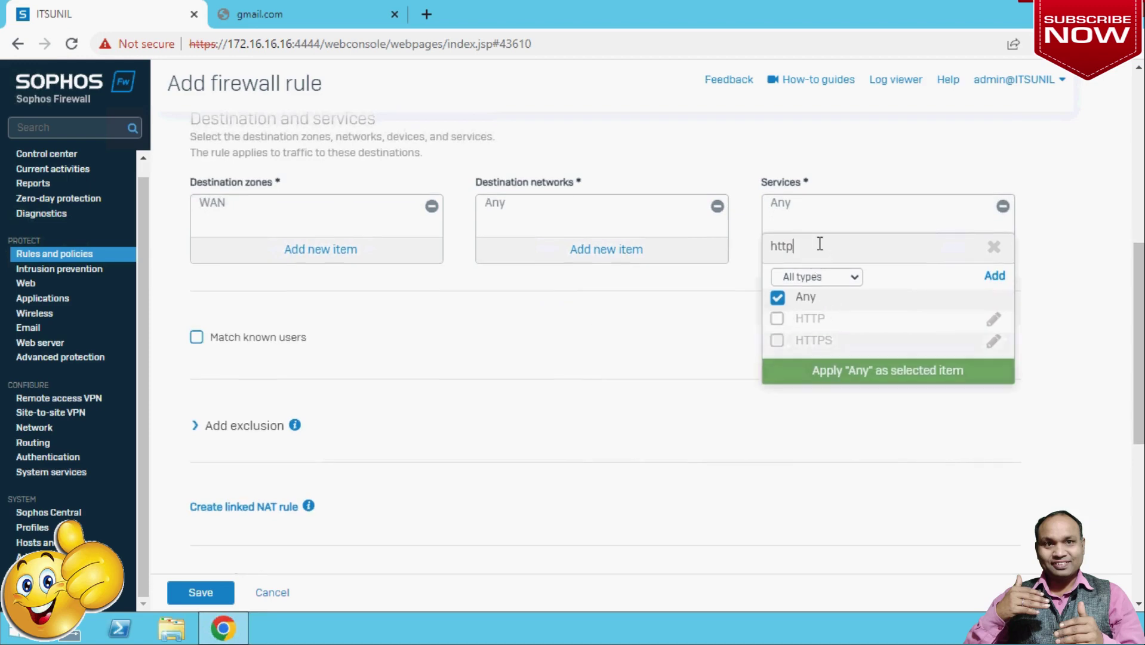
left_click(778, 299)
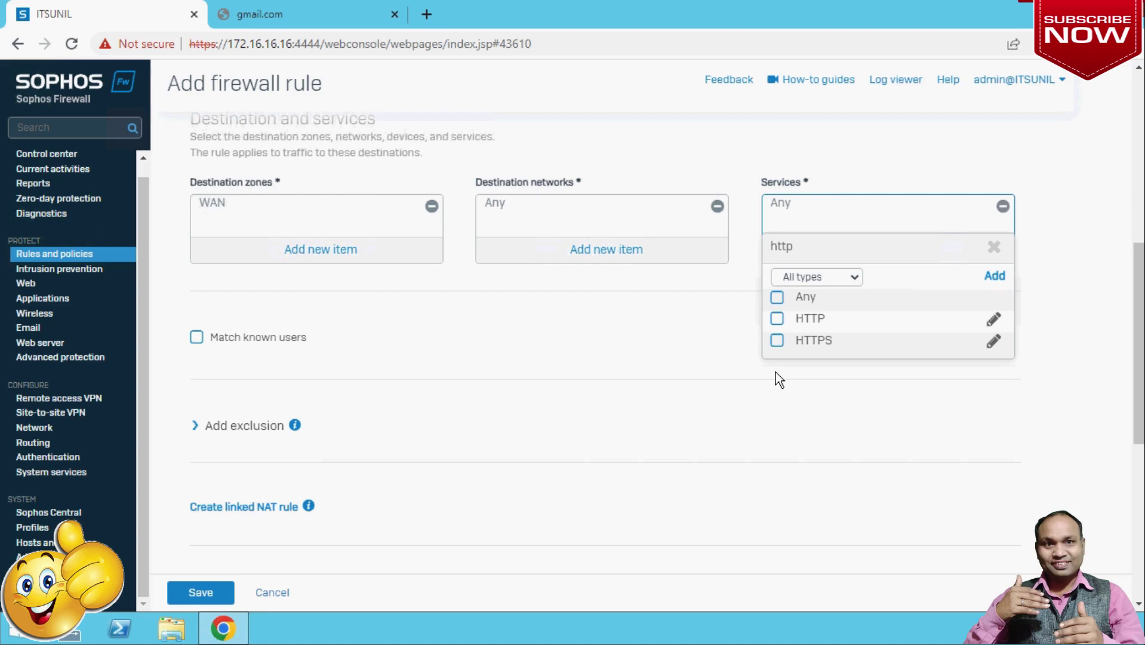
left_click(778, 299)
left_click(863, 376)
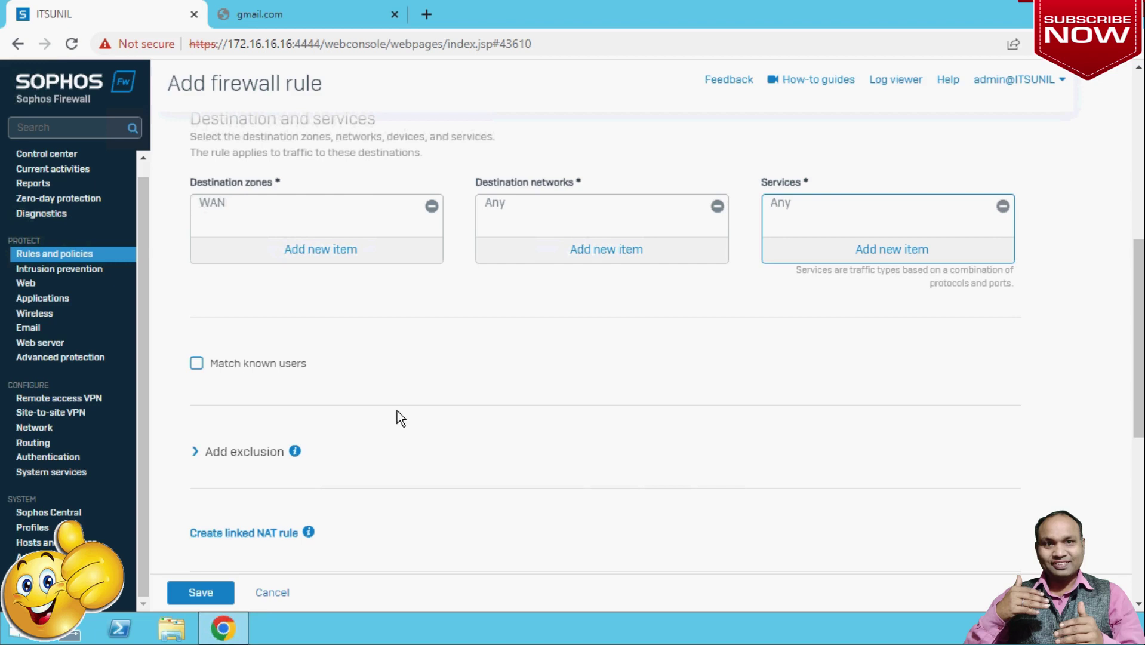
Match known users with web authentication for unknown users, and limit the rule to the new user instead of Any.
left_click(197, 363)
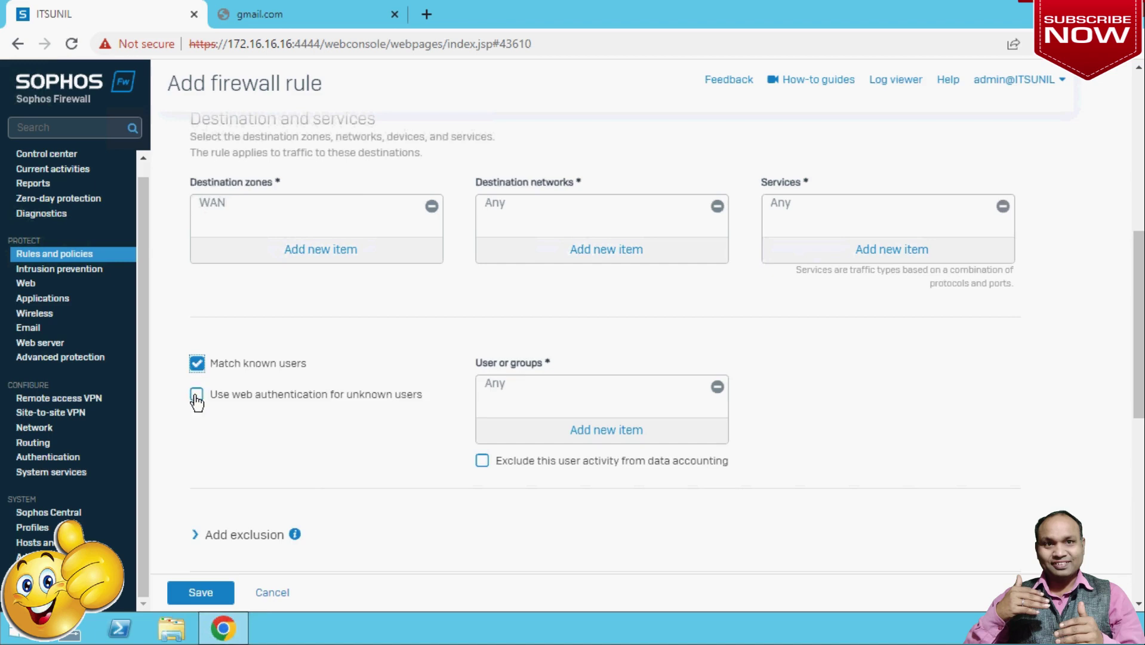
left_click(197, 395)
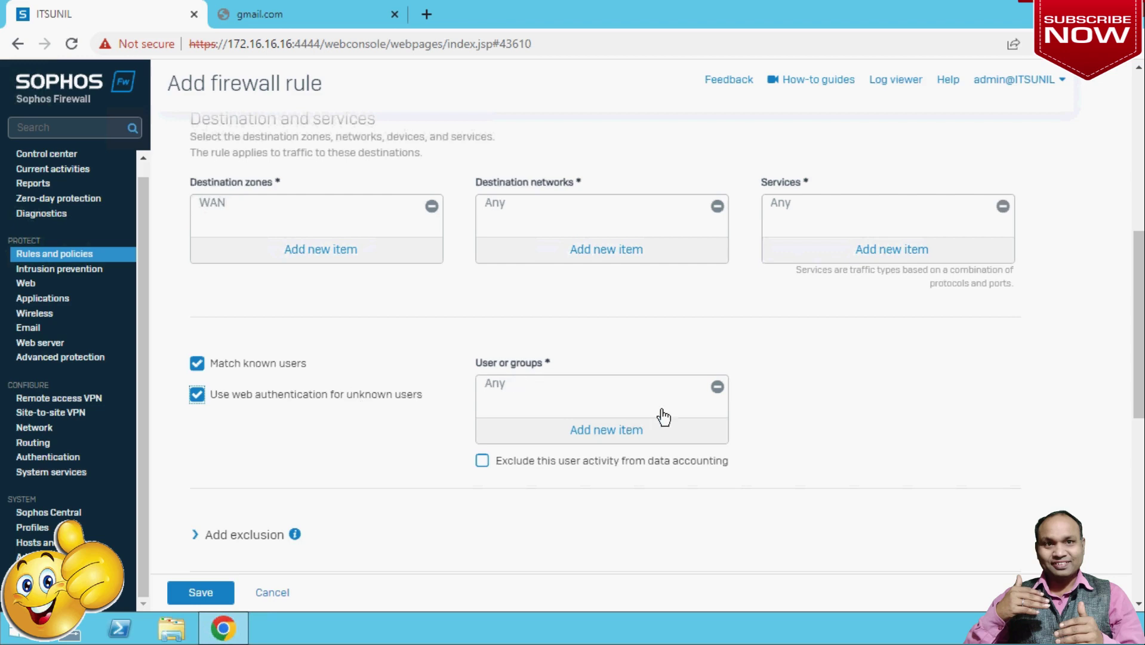
left_click(718, 387)
left_click(617, 432)
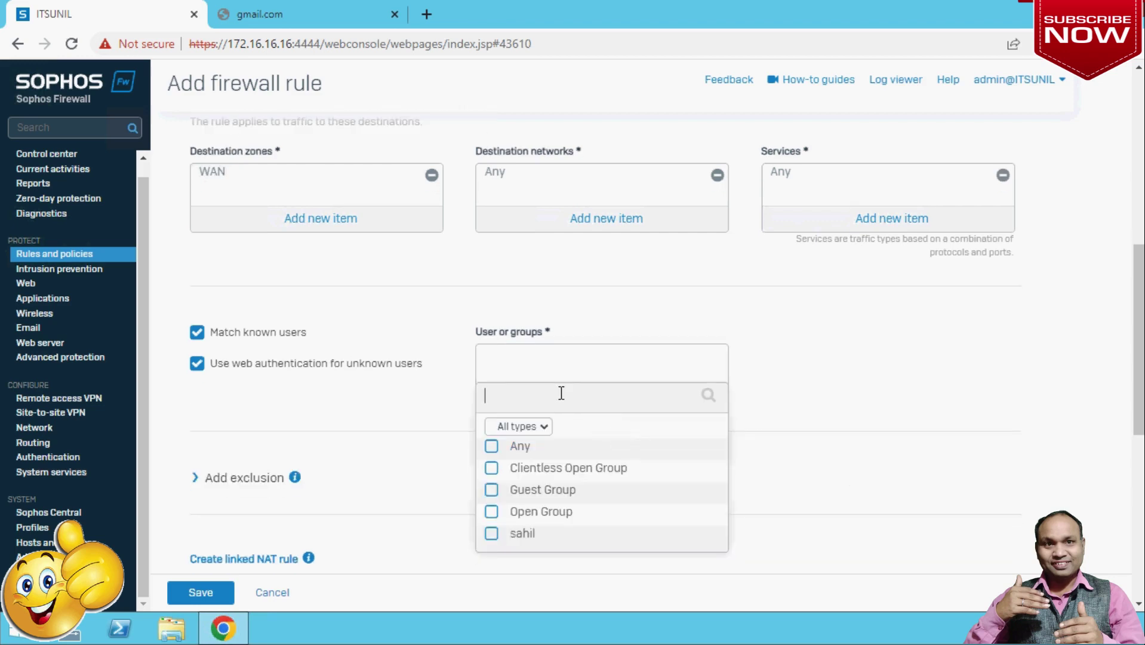
type("sahil")
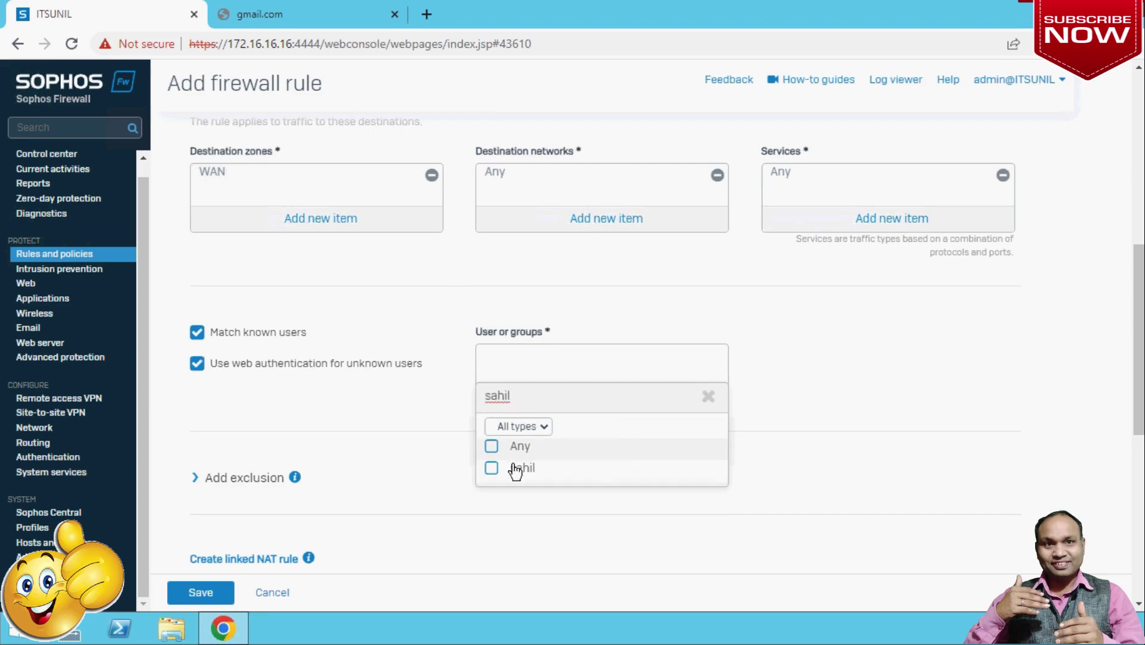
left_click(491, 468)
left_click(582, 508)
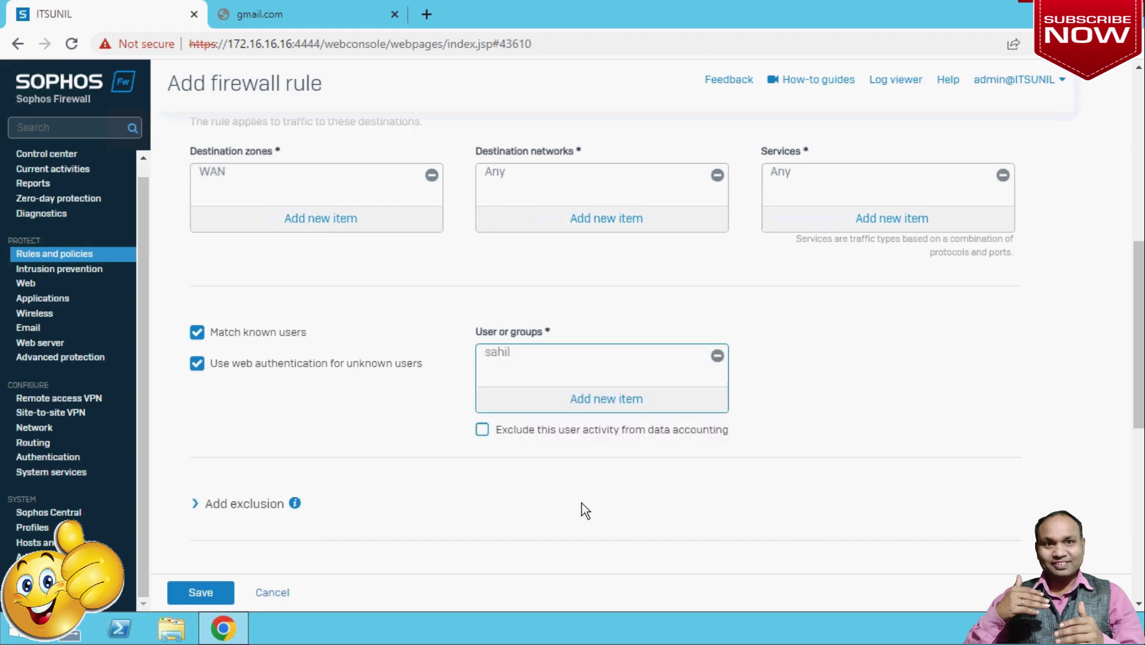
Set the rule's web filtering policy to Allow All and bring up the application control choices.
scroll(583, 492, "down", 2)
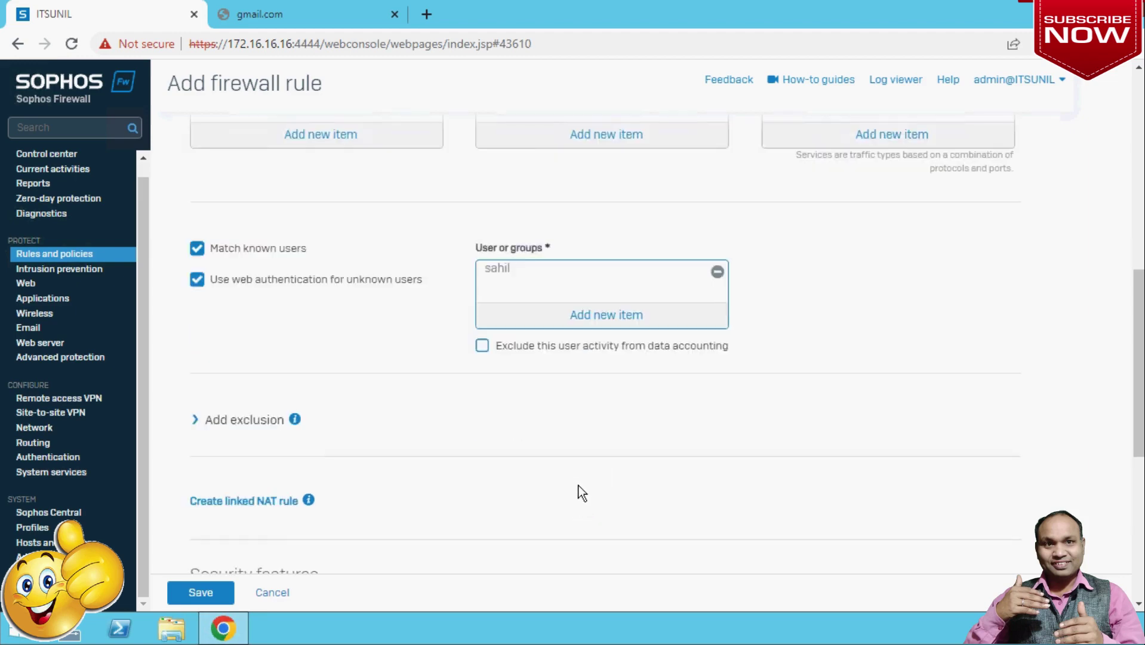
scroll(582, 492, "down", 2)
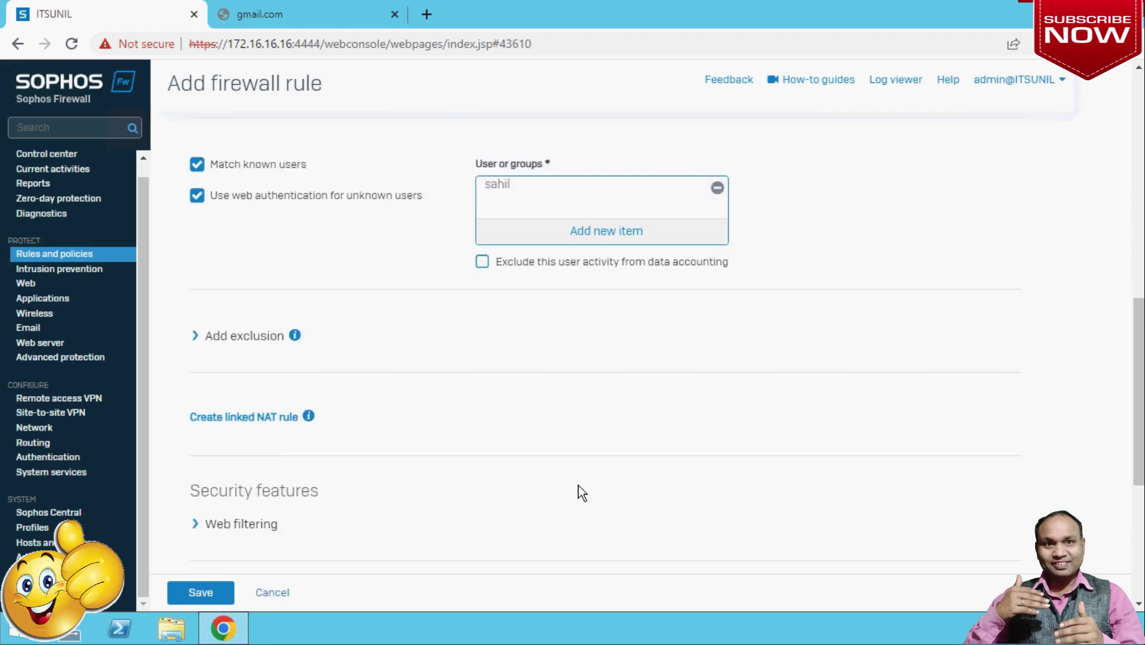
scroll(582, 492, "down", 2)
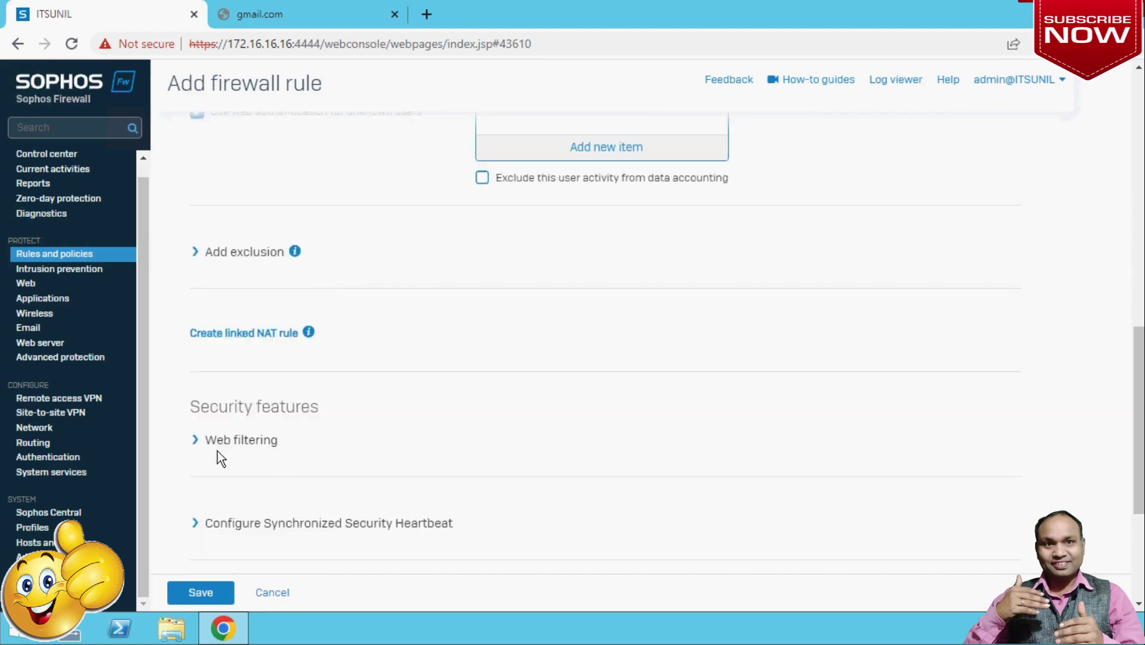
left_click(196, 441)
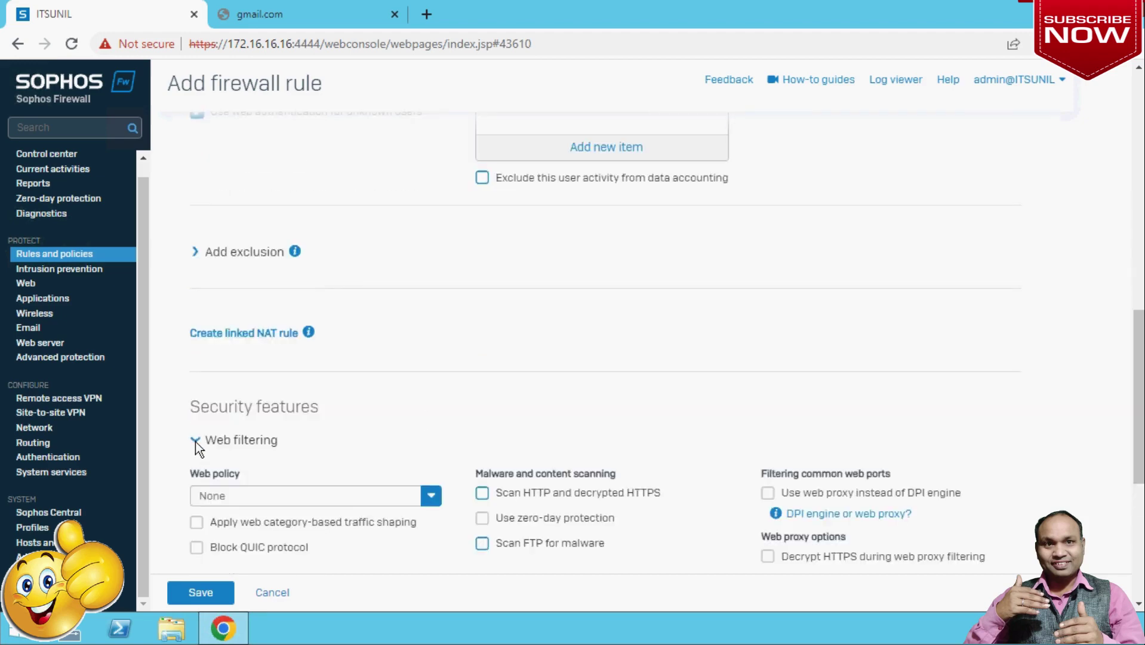
scroll(880, 377, "down", 1)
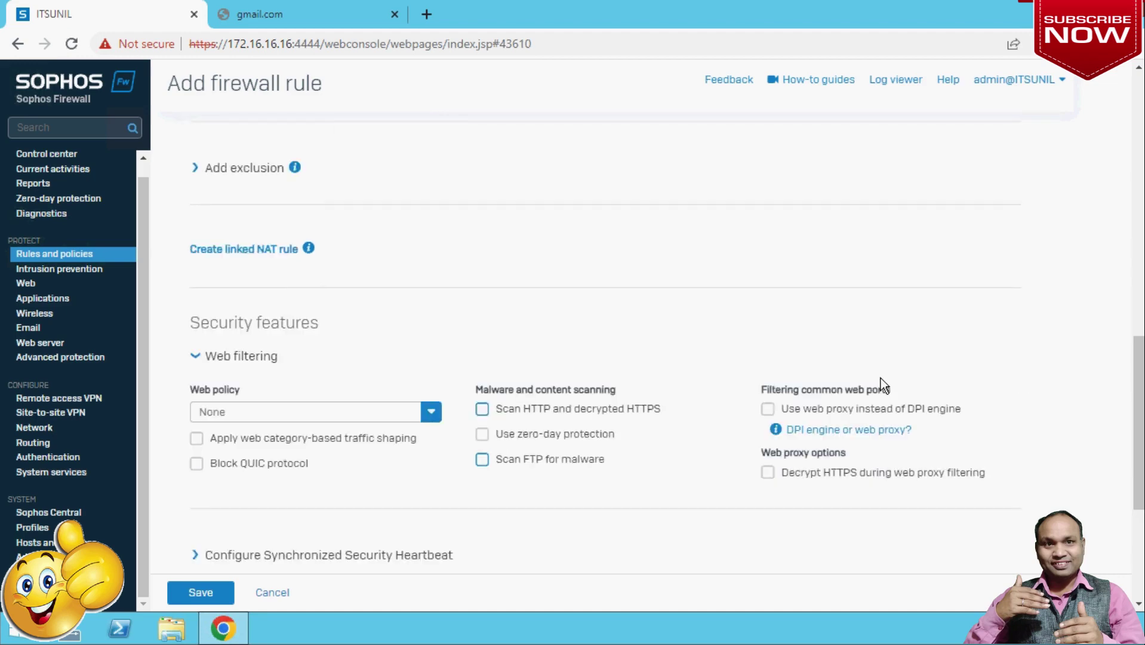
scroll(880, 385, "down", 1)
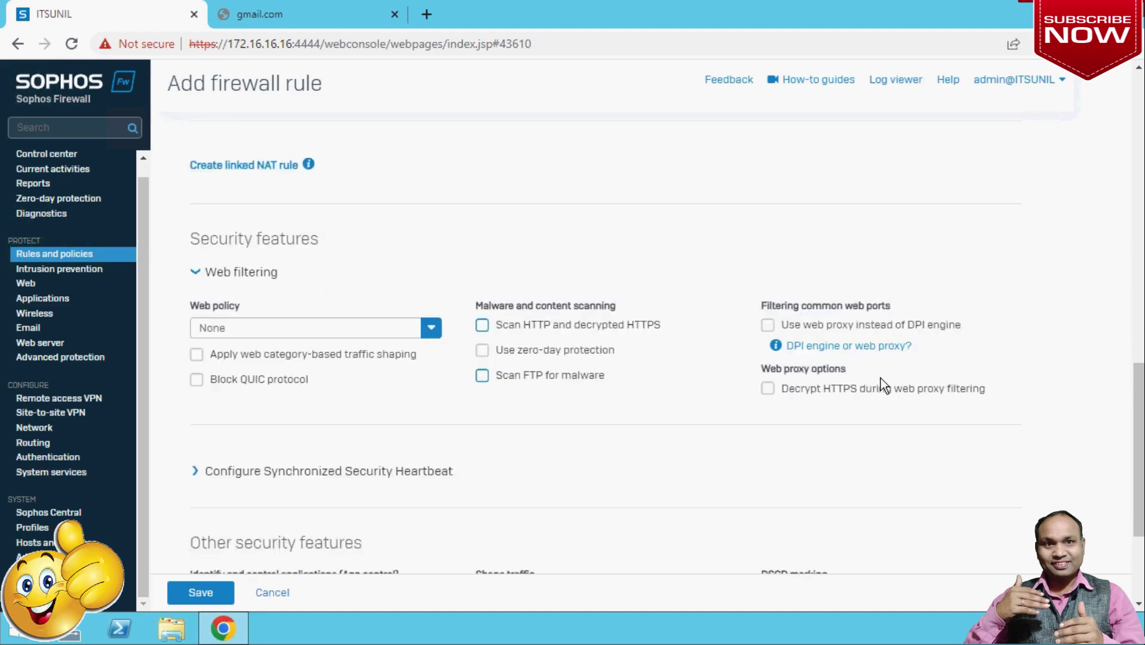
left_click(352, 335)
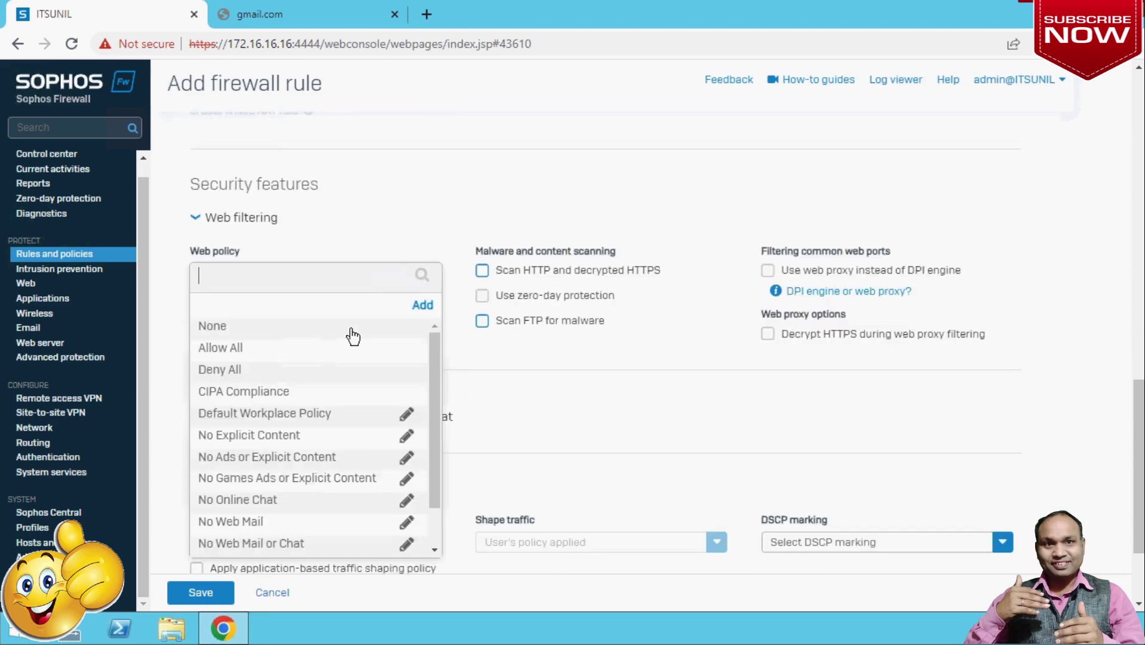
left_click(241, 343)
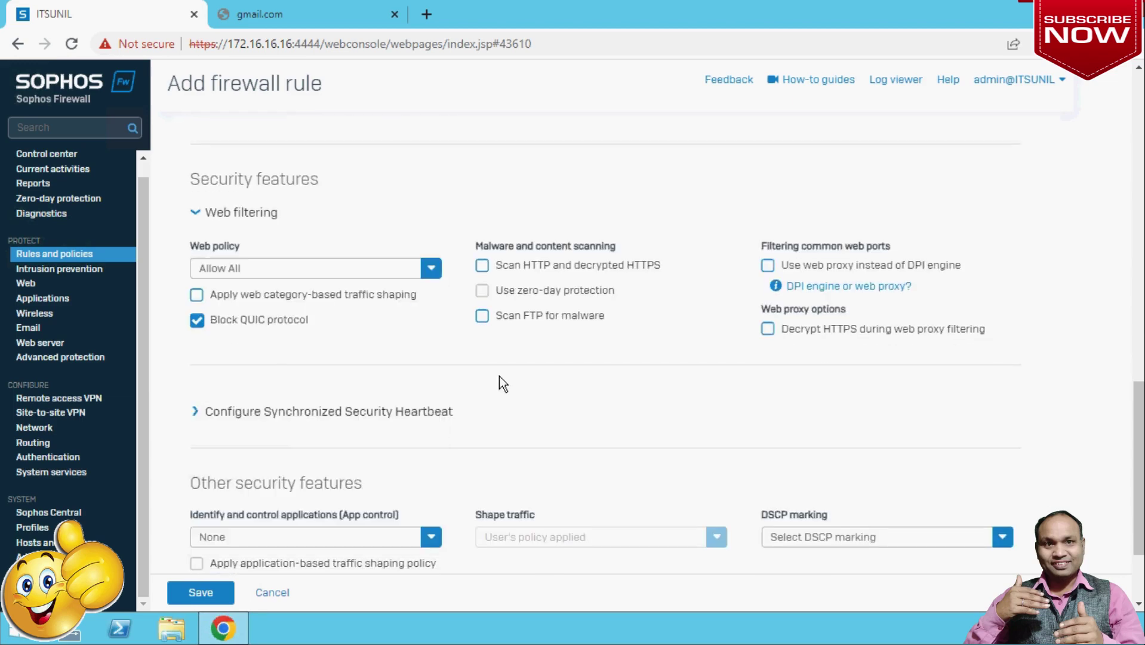
scroll(500, 376, "down", 1)
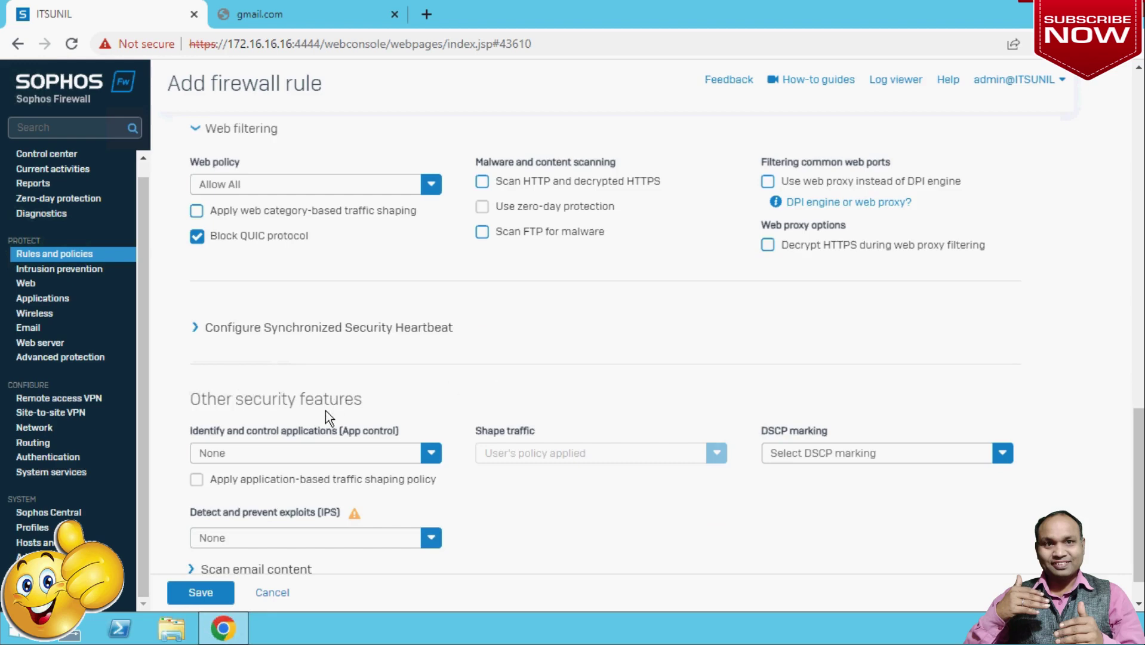
left_click(370, 454)
Choose Allow All for application control and review the completed rule form.
left_click(220, 461)
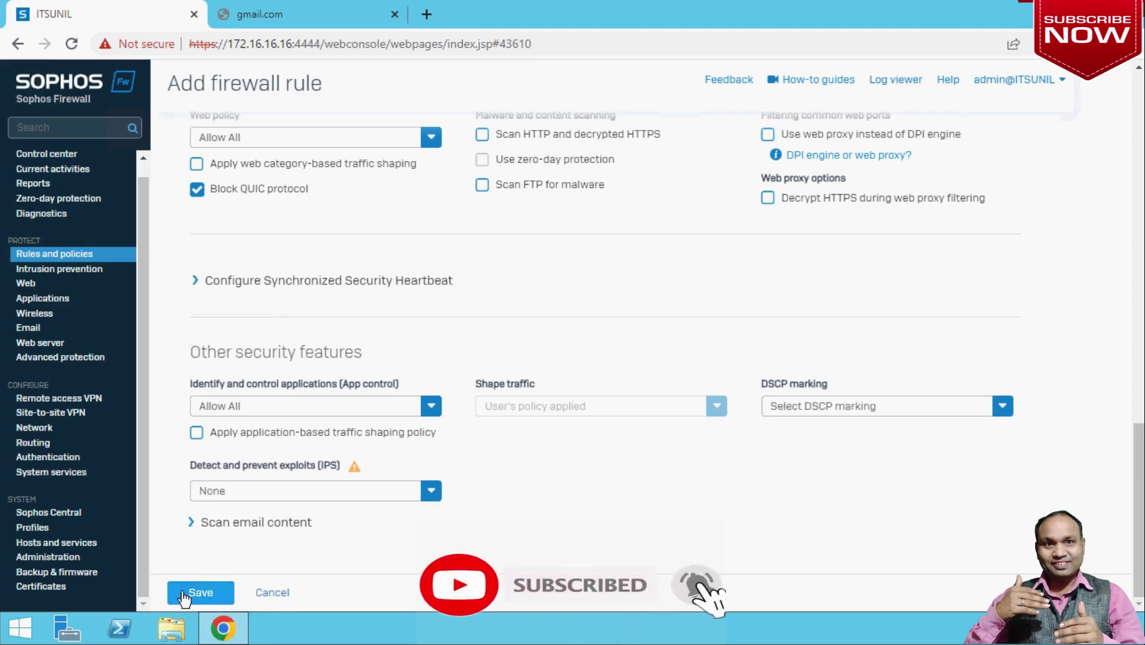
scroll(507, 527, "up", 7)
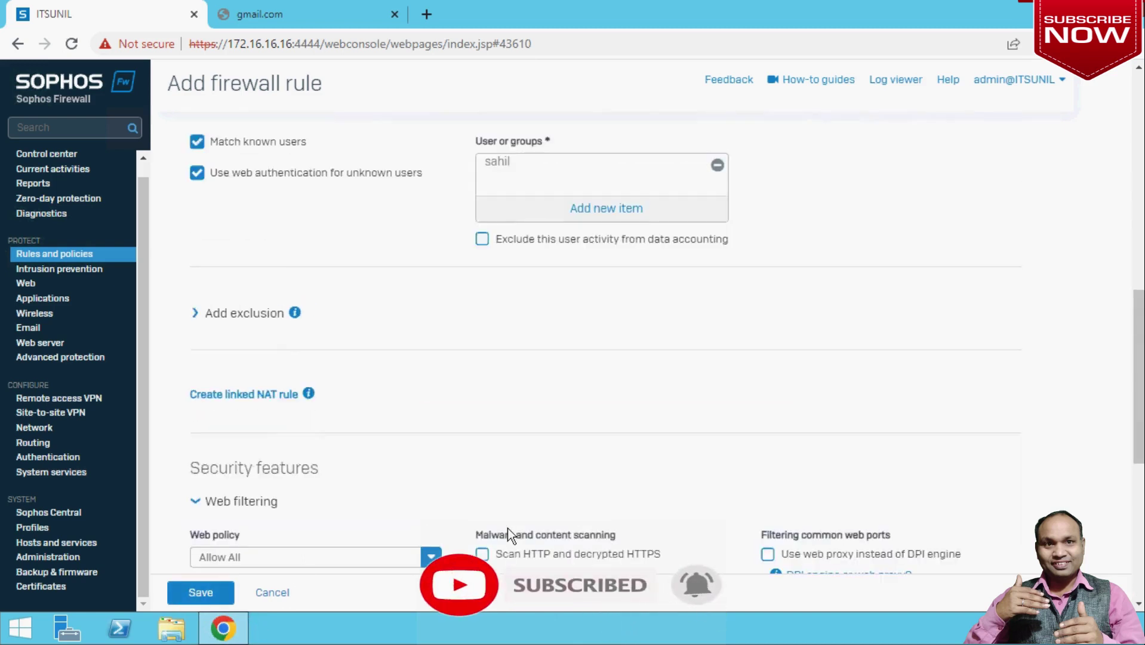
scroll(507, 528, "up", 10)
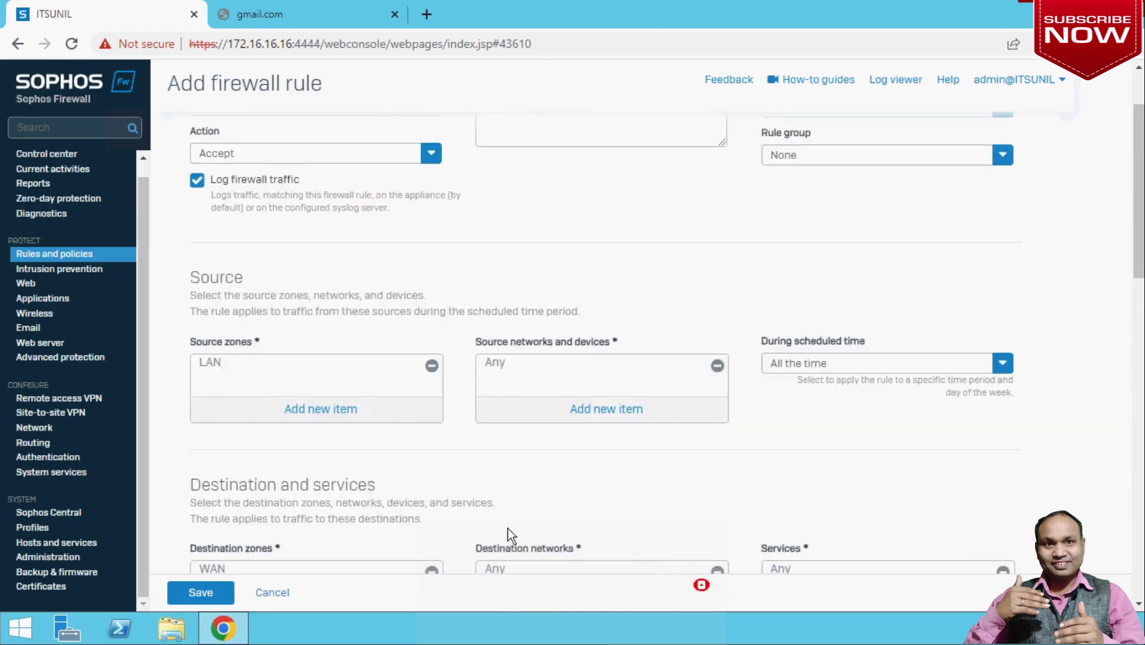
scroll(508, 533, "up", 2)
scroll(508, 528, "down", 18)
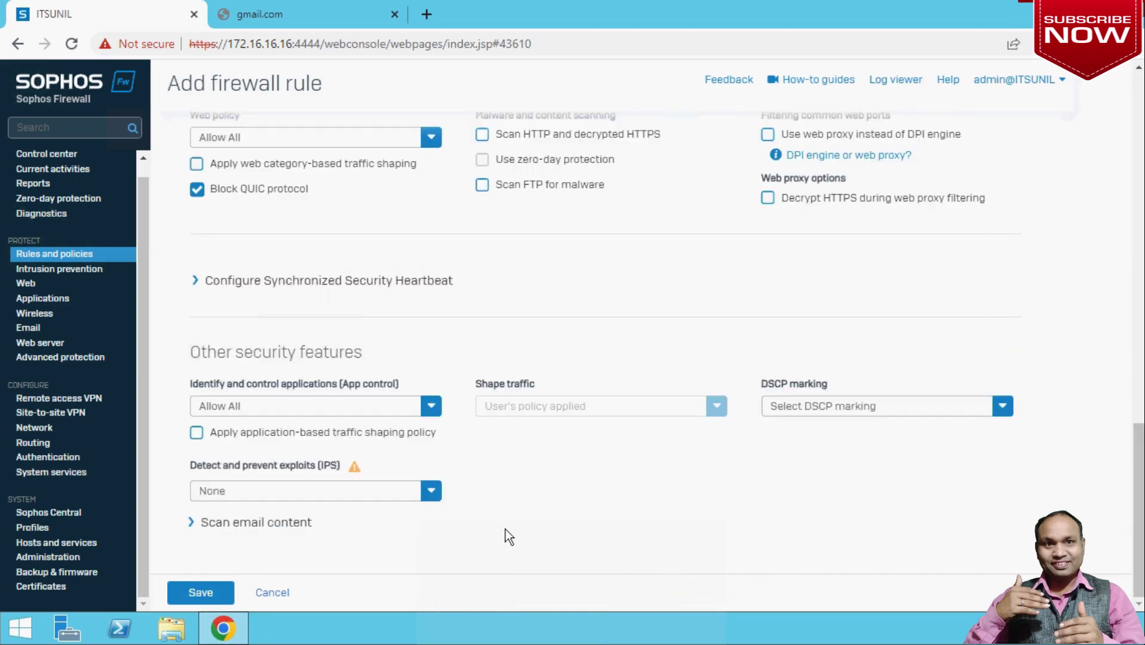
Save the Full Internet Access Policy rule so it is listed first in Rules and policies.
left_click(206, 596)
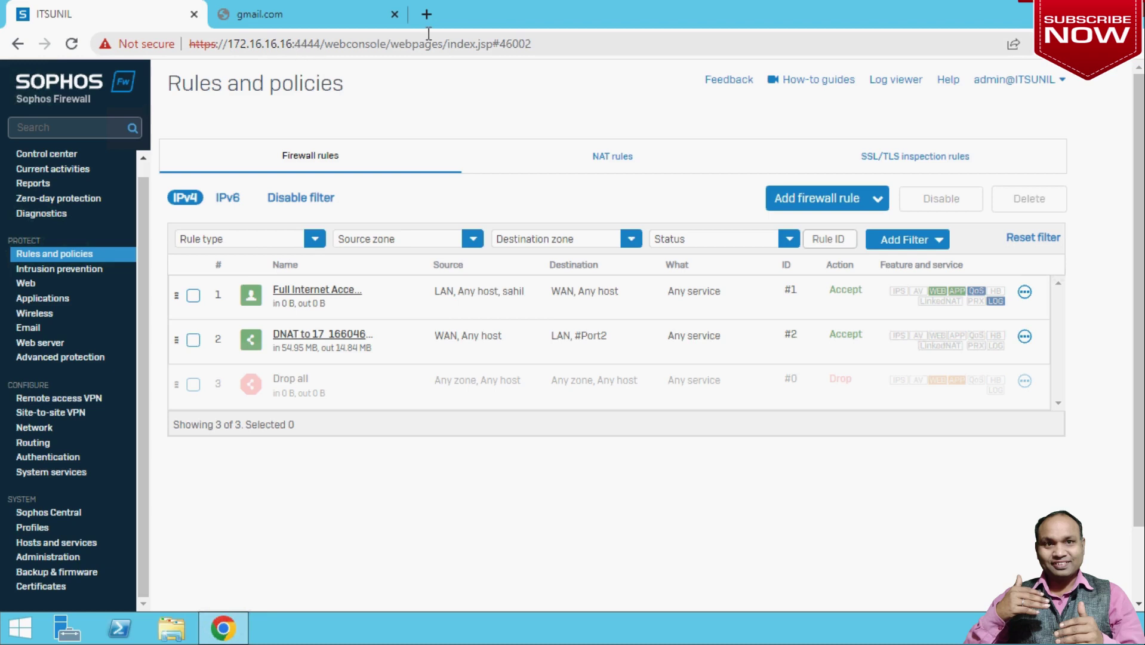
left_click(428, 16)
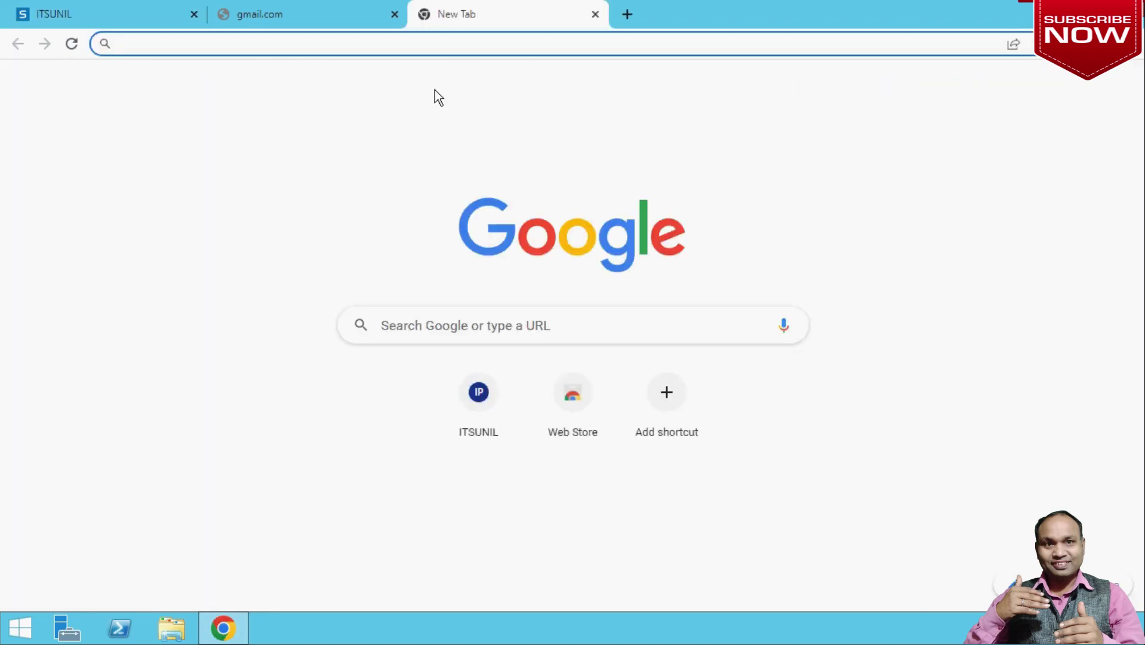
type("http")
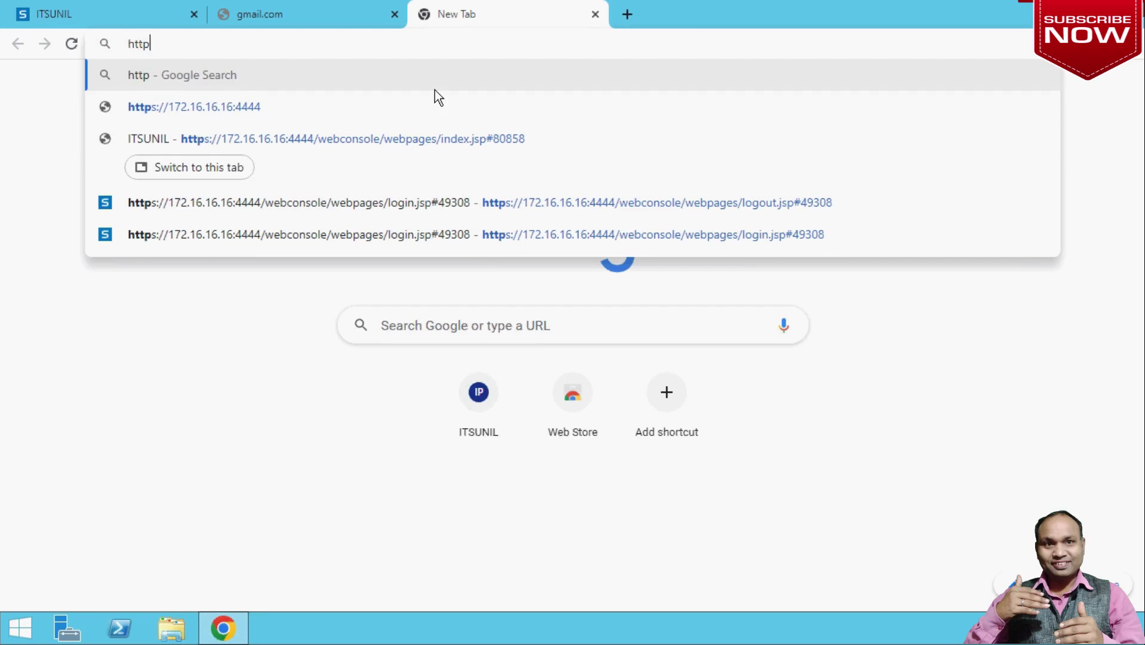
type("s://")
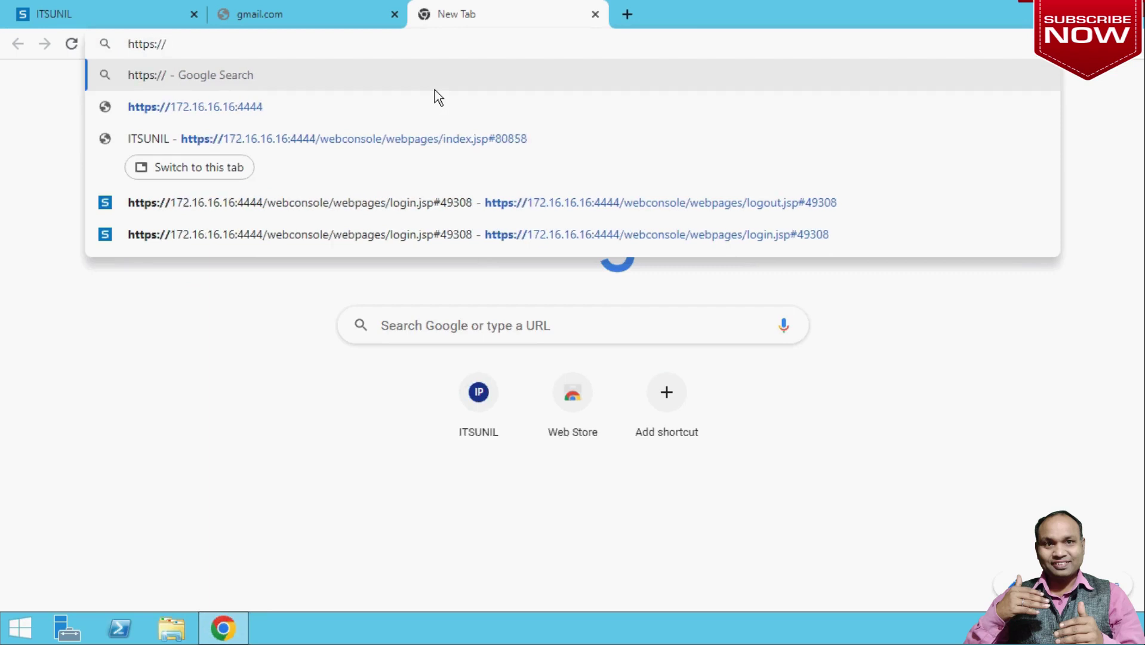
type("172")
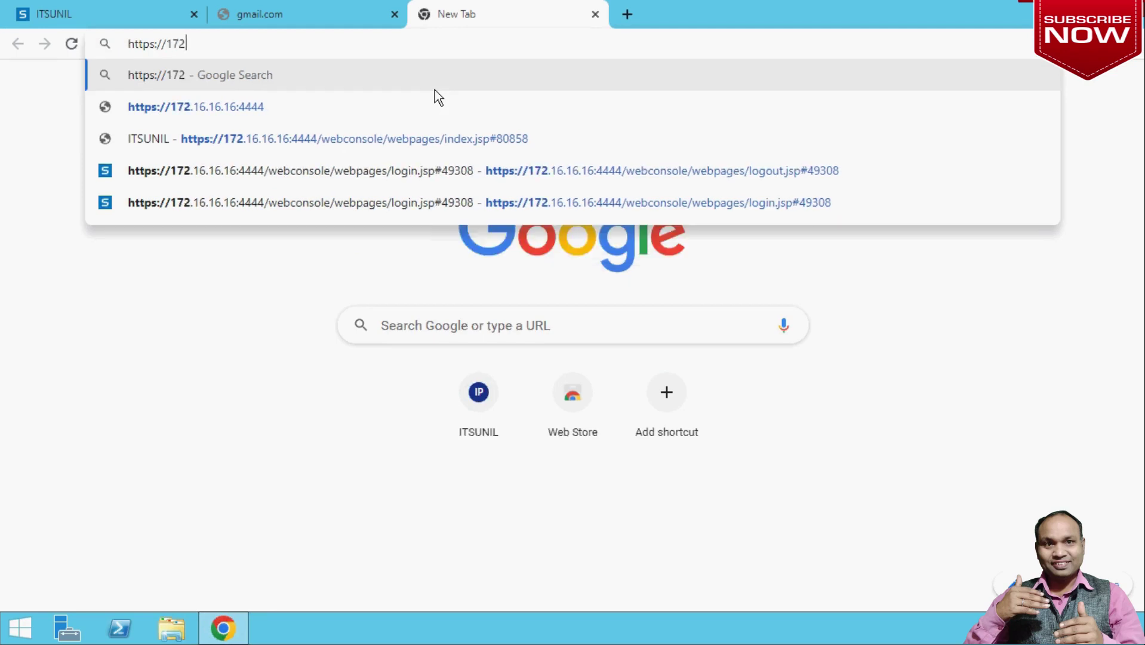
type(".16")
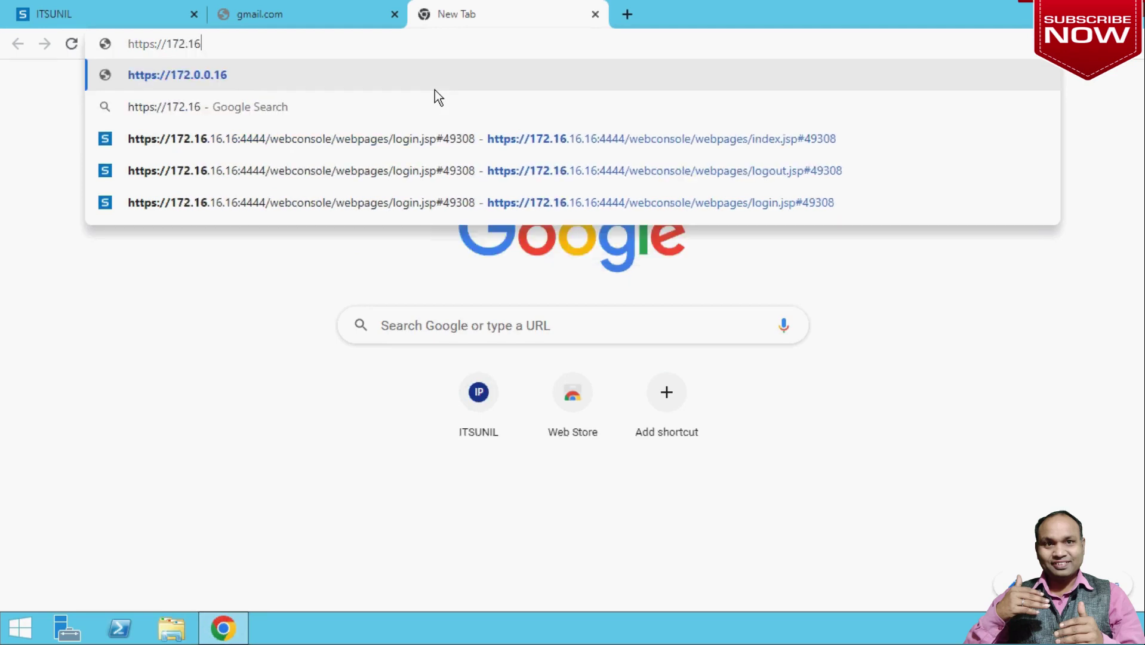
type(".")
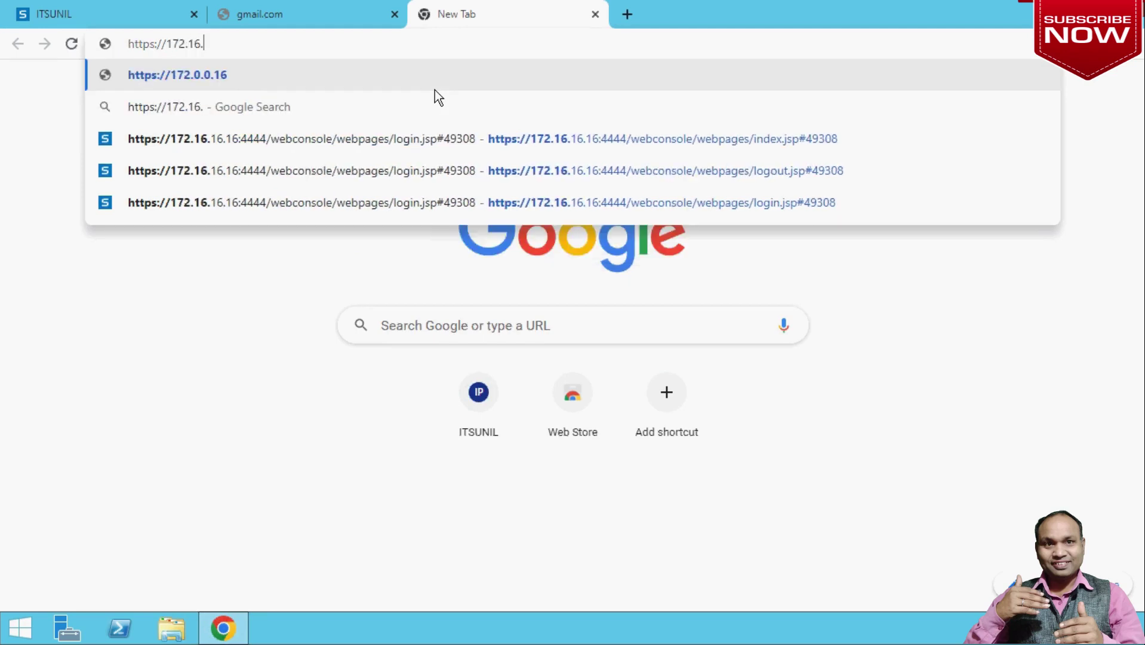
type("16")
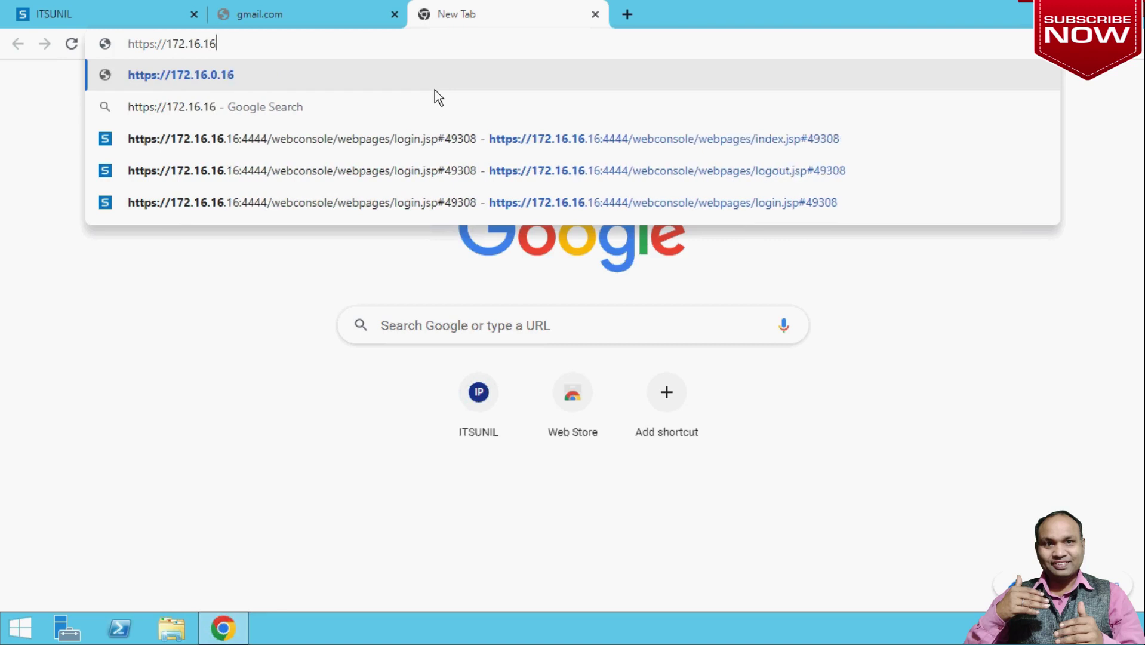
type(".16")
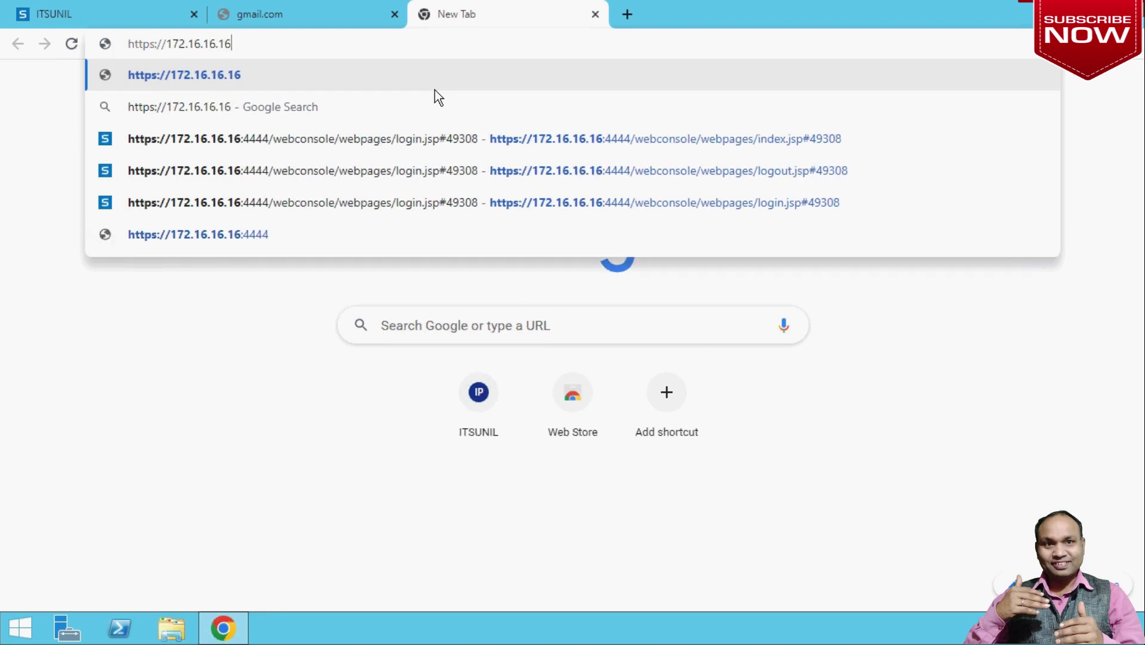
type(":")
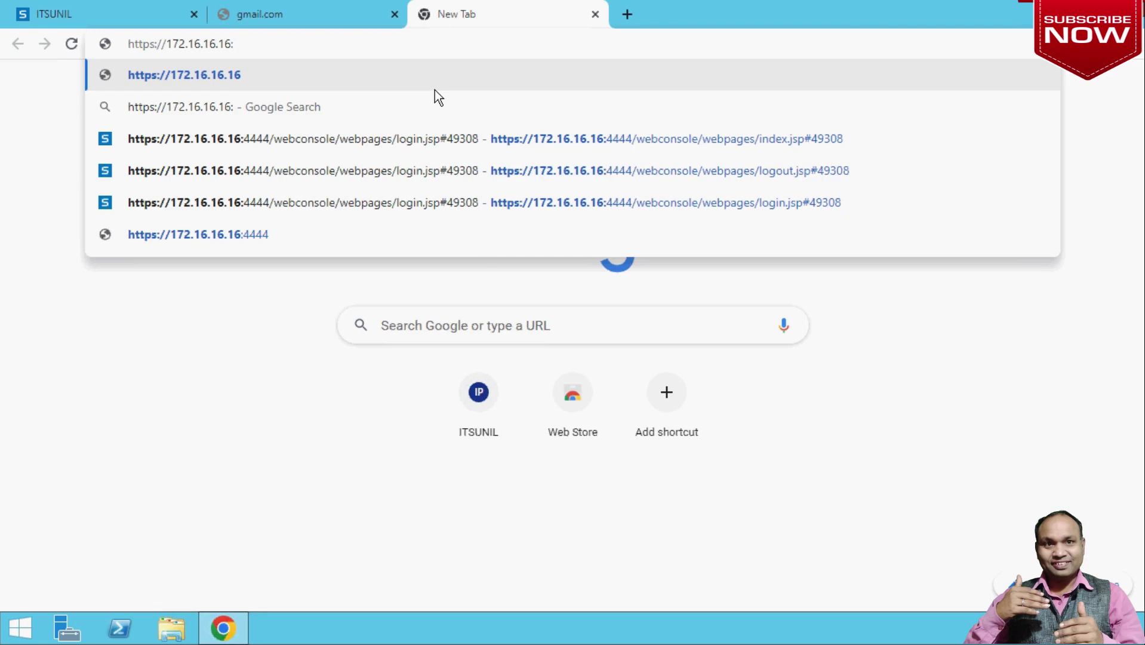
type("8090")
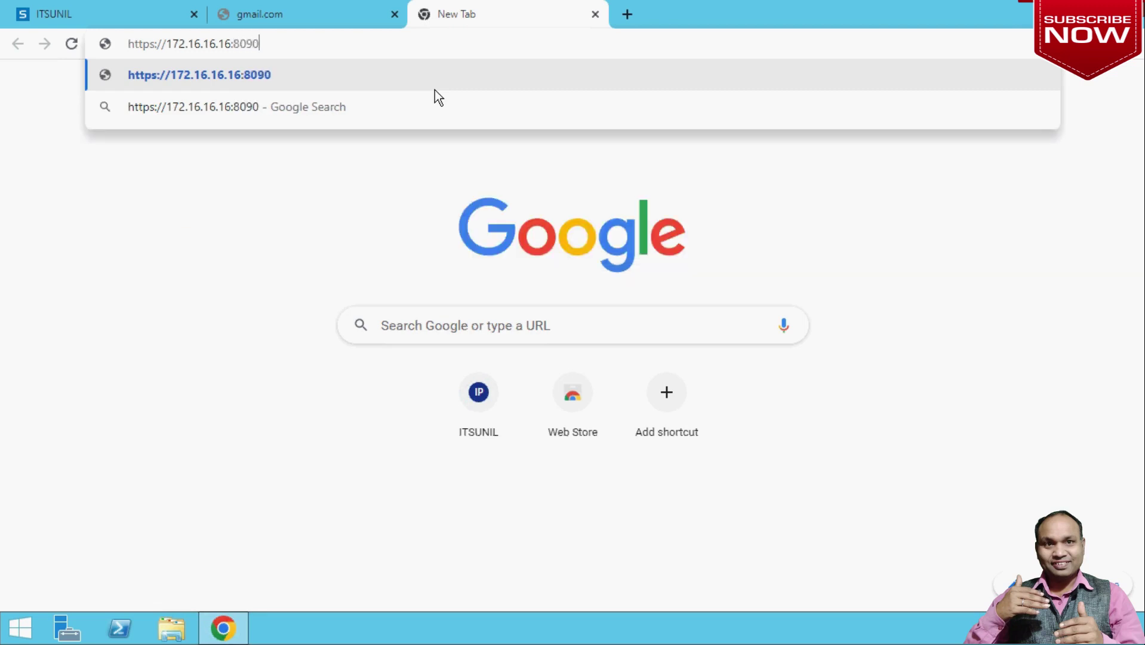
key("Return")
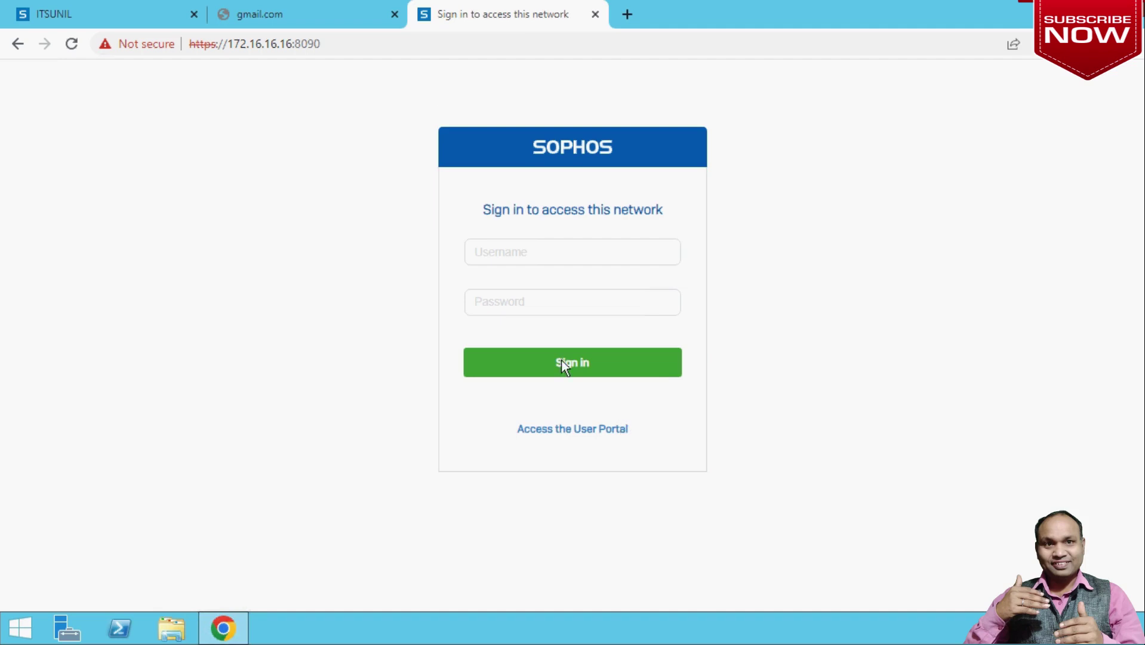
Enter the new user's username on the sign-in page, then reload gmail.com, which still fails.
left_click(541, 254)
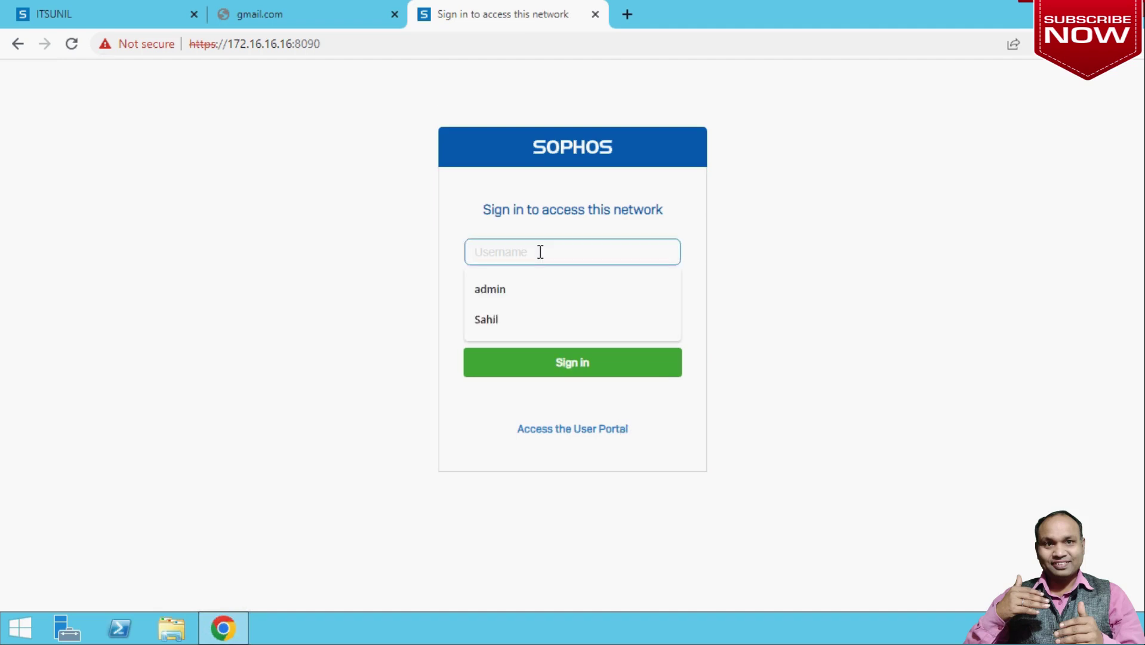
type("sahil")
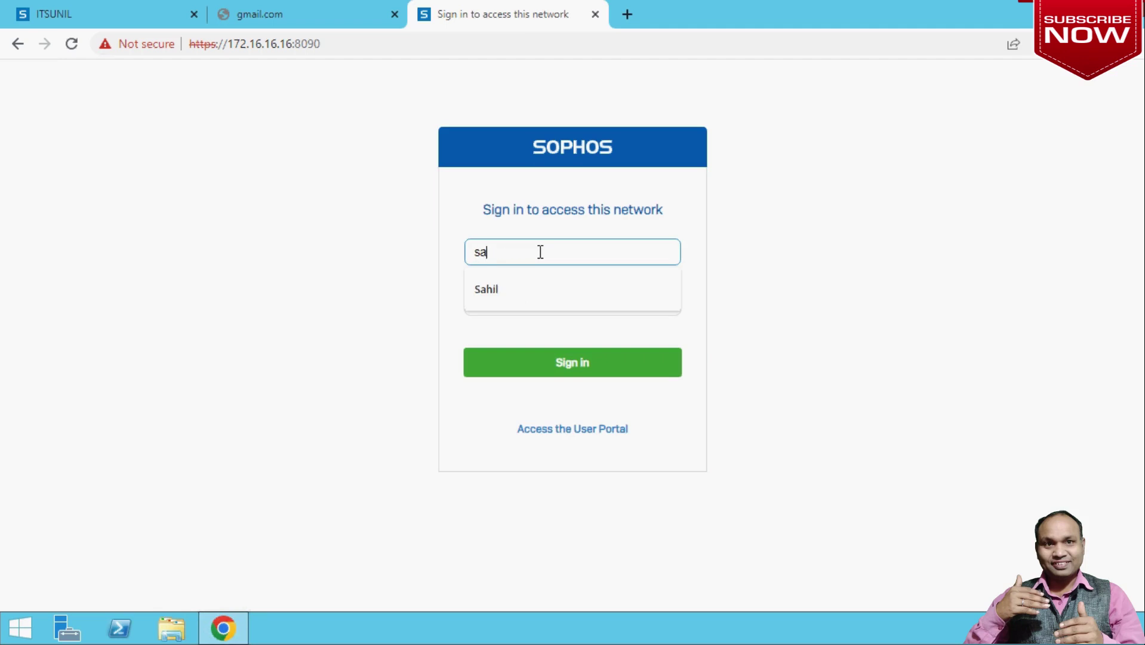
left_click(748, 332)
left_click(544, 302)
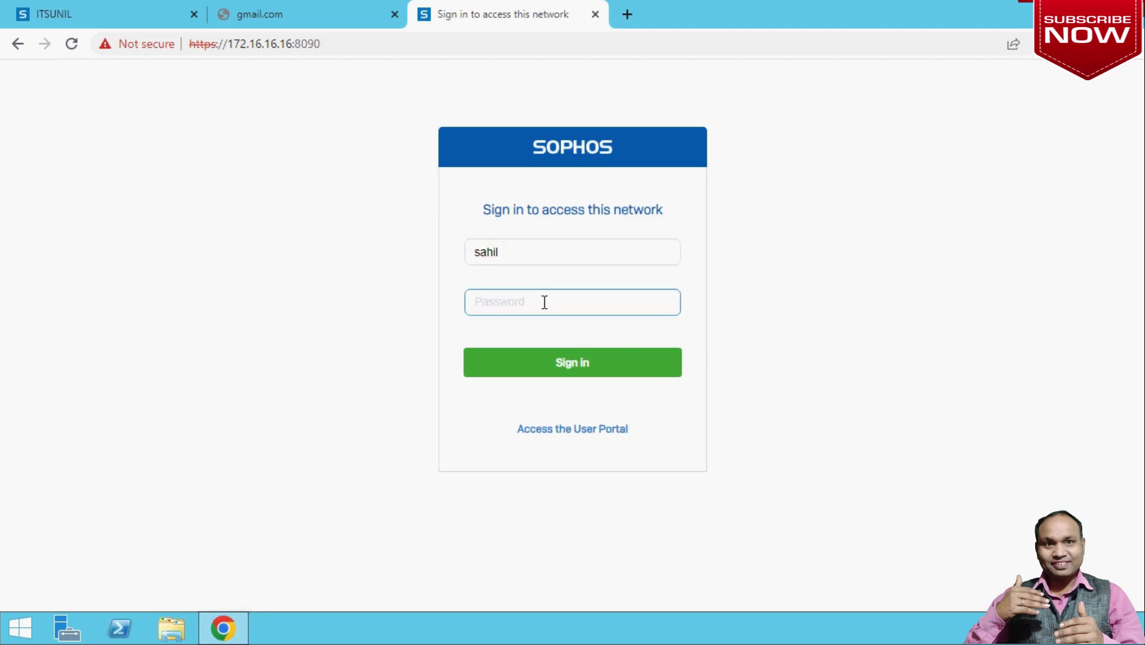
left_click(305, 17)
left_click(72, 44)
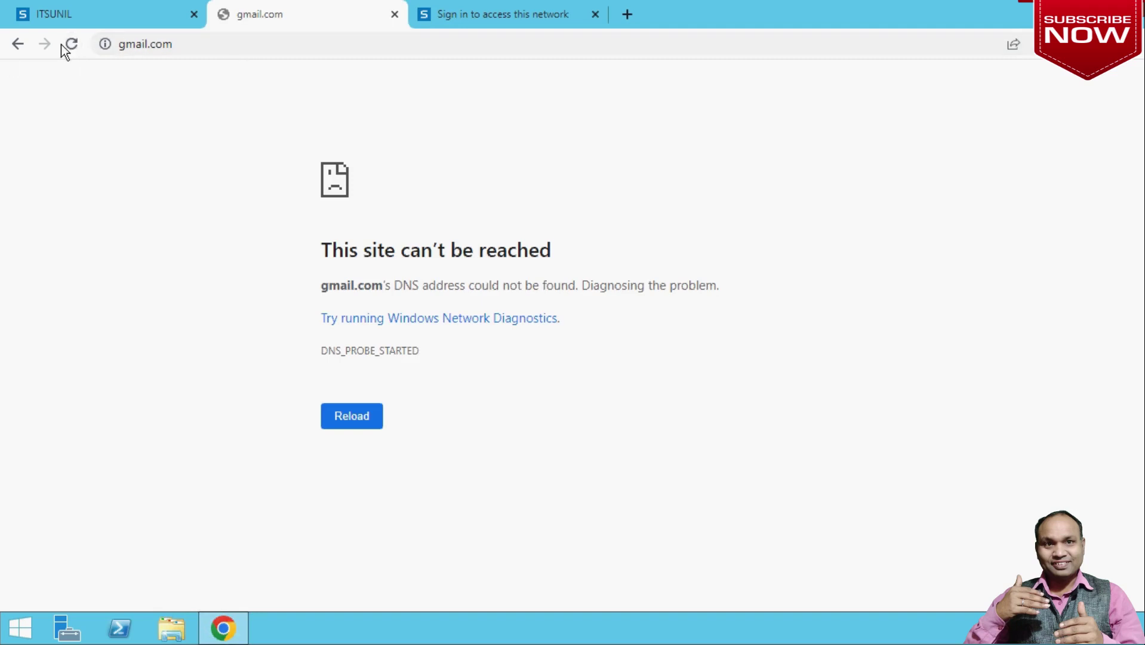
Try loading yahoo.com, which also fails with a DNS error, then return to the sign-in tab.
left_click(217, 48)
type("yahool")
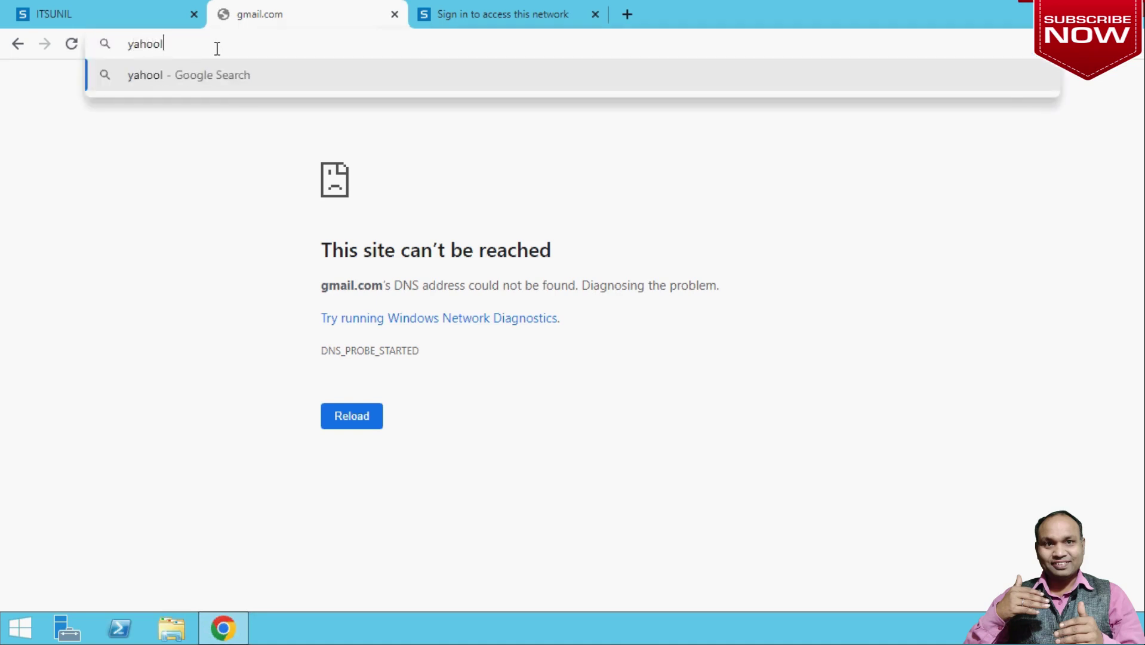
key("BackSpace")
type(".com")
key("Return")
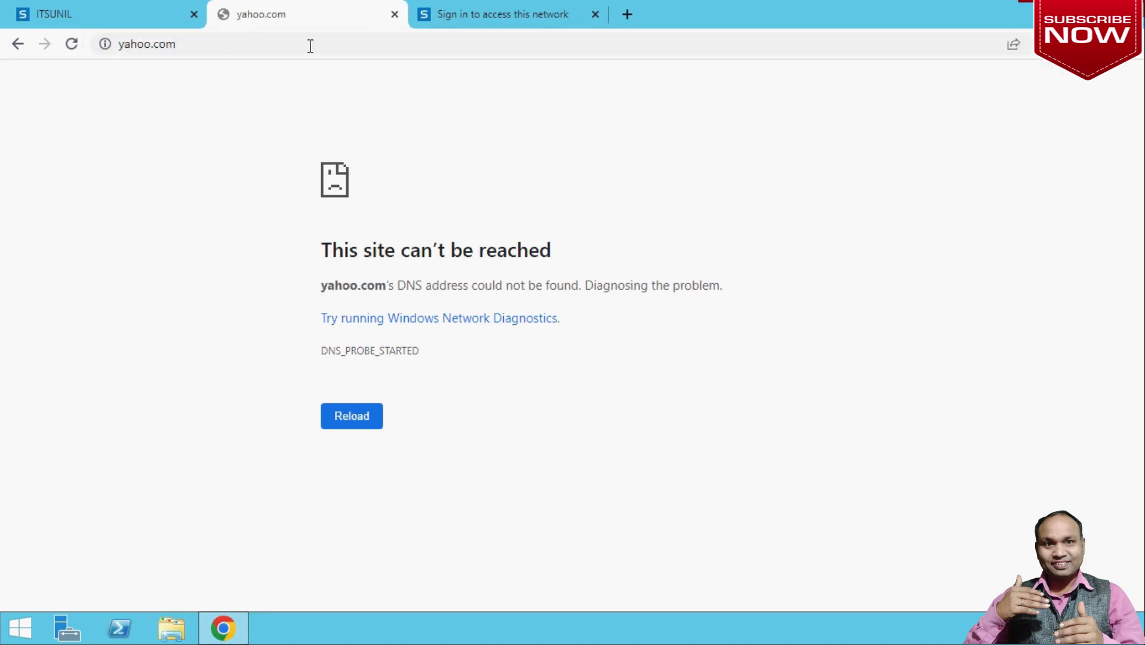
left_click(494, 22)
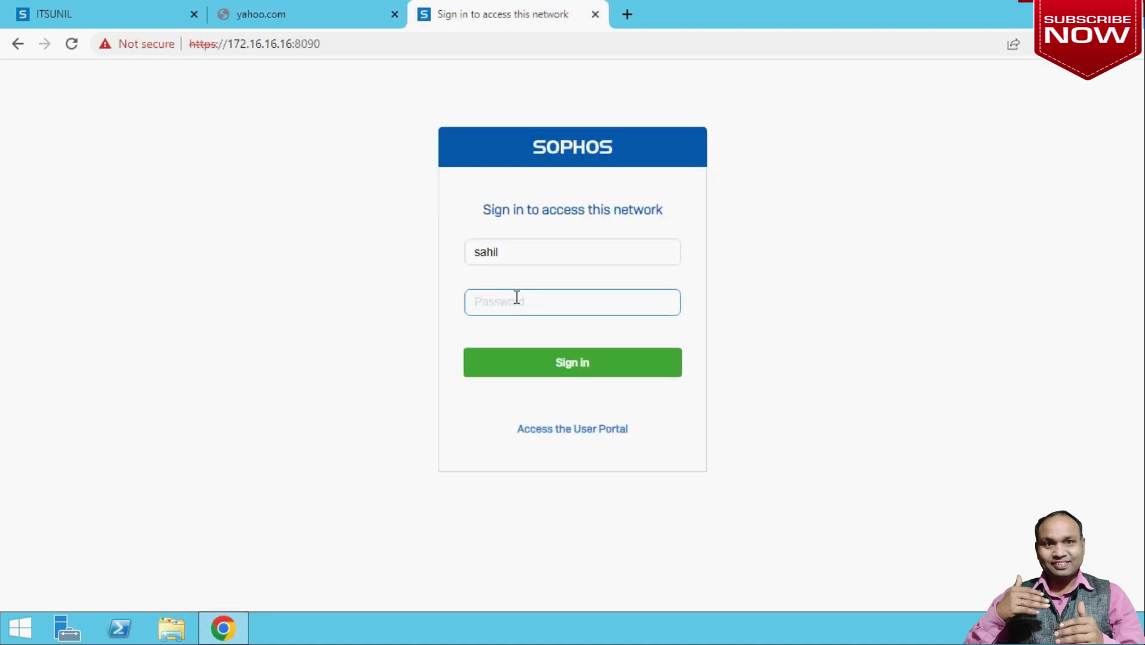
Enter the account password and sign in to the captive portal as the new user.
type("************")
left_click(570, 364)
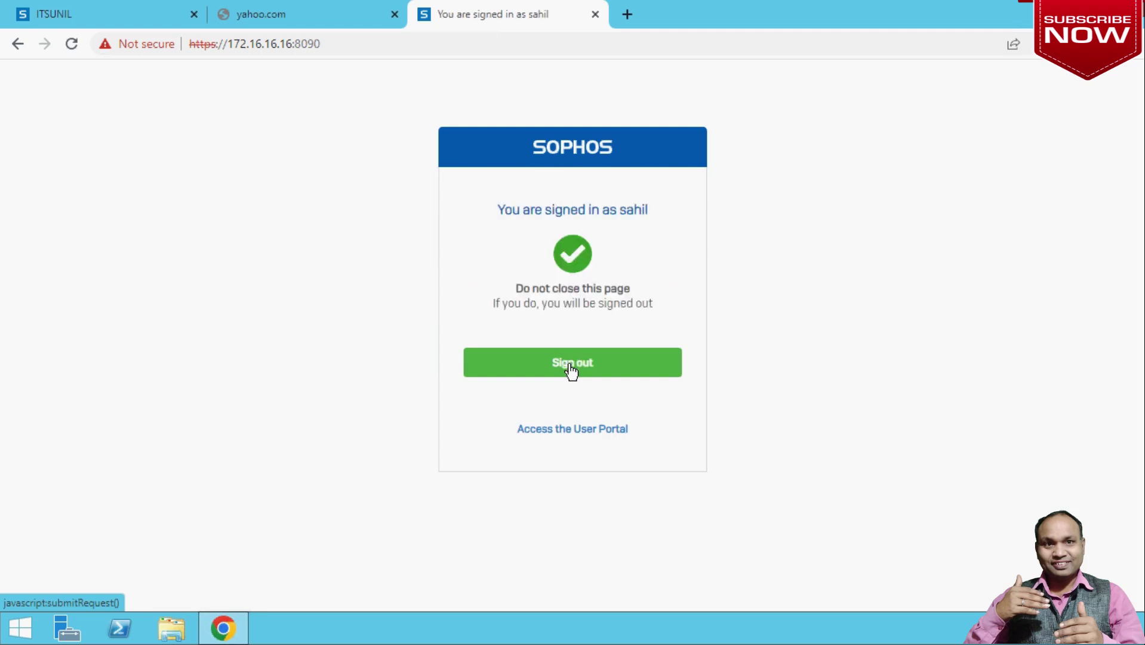